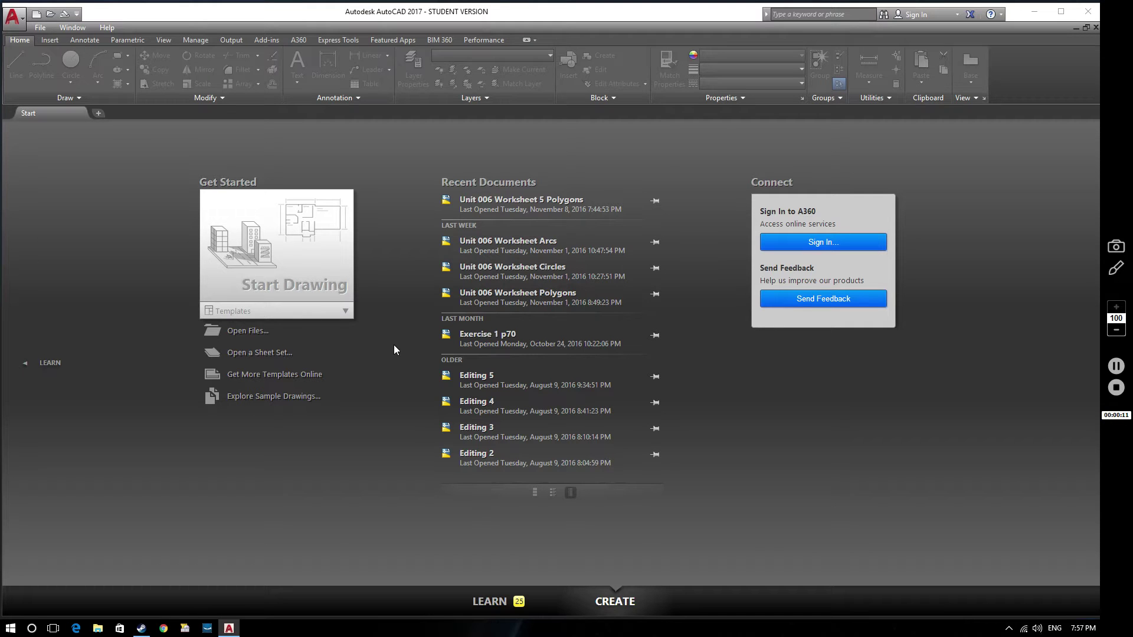
Step: Create a new drawing from the acadISO -Named Plot Styles.dwt template and apply Zoom All
left_click(319, 315)
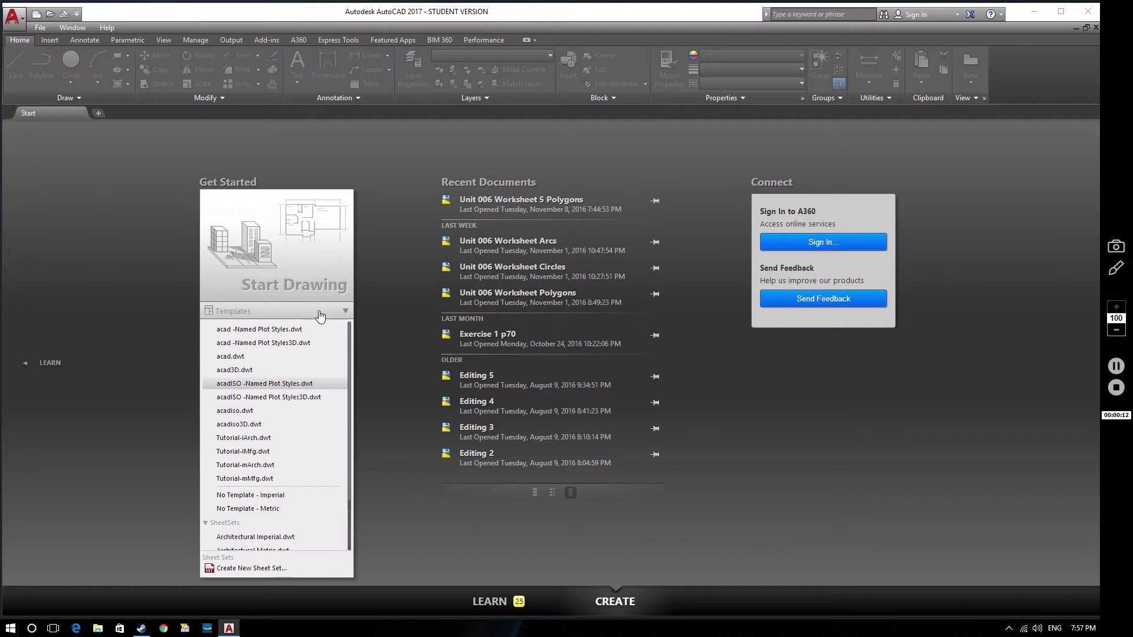
left_click(289, 384)
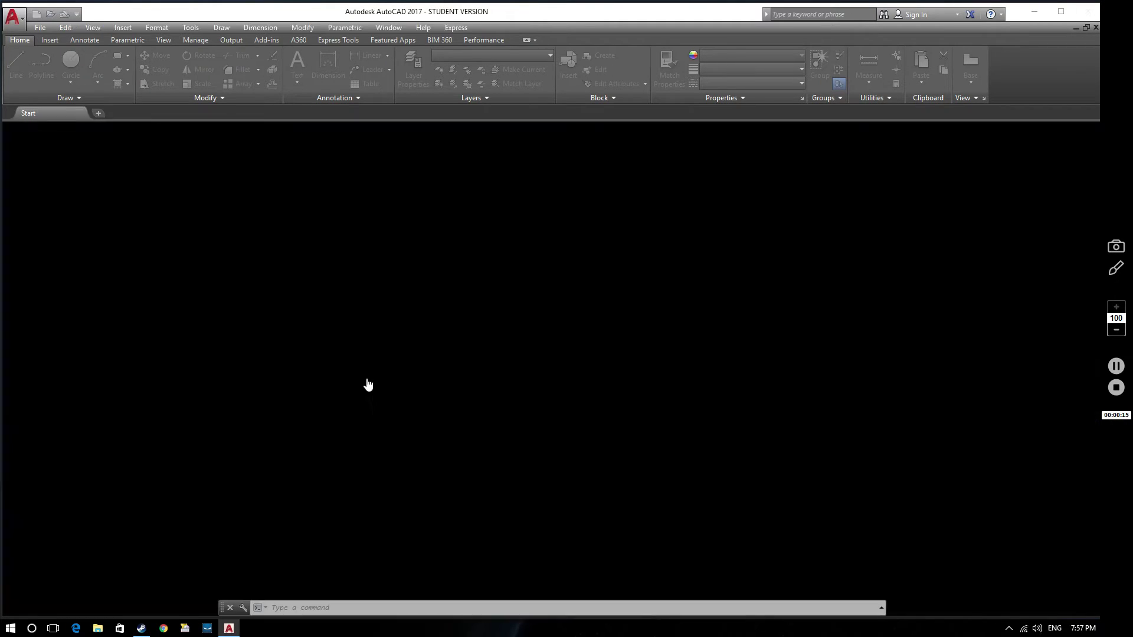
scroll(311, 399, "up", 3)
scroll(647, 233, "up", 3)
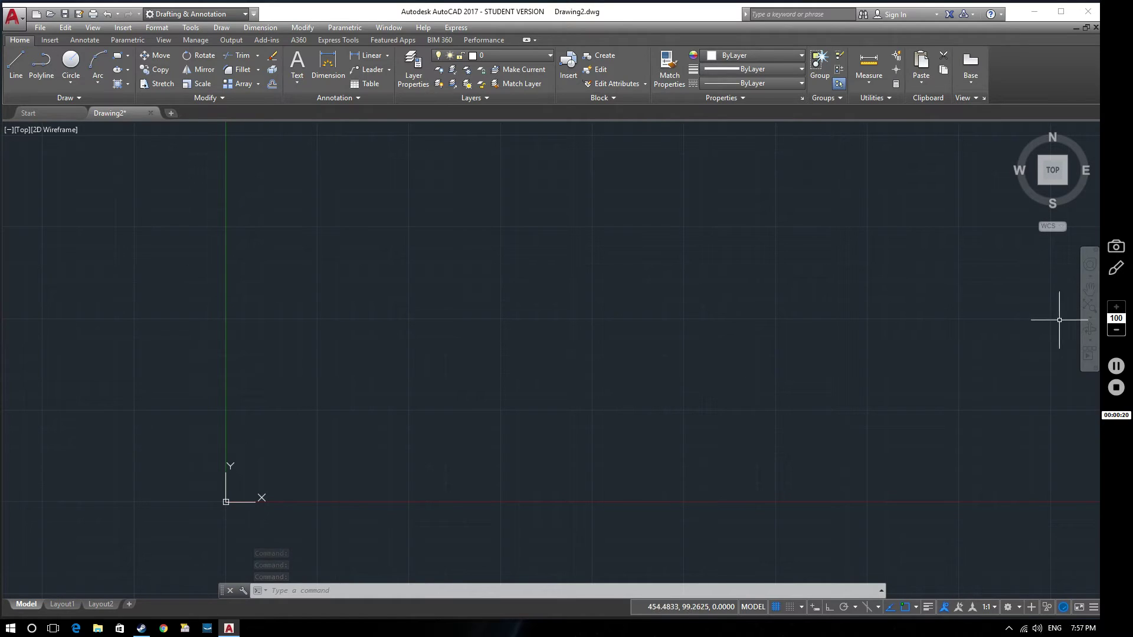
left_click(1092, 317)
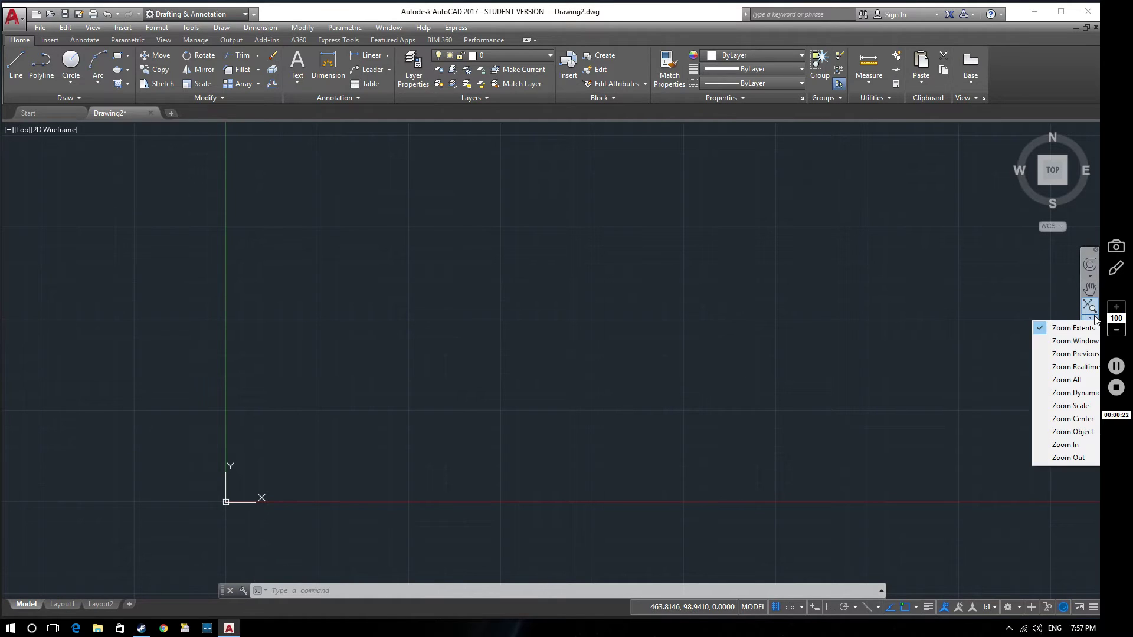
left_click(1074, 381)
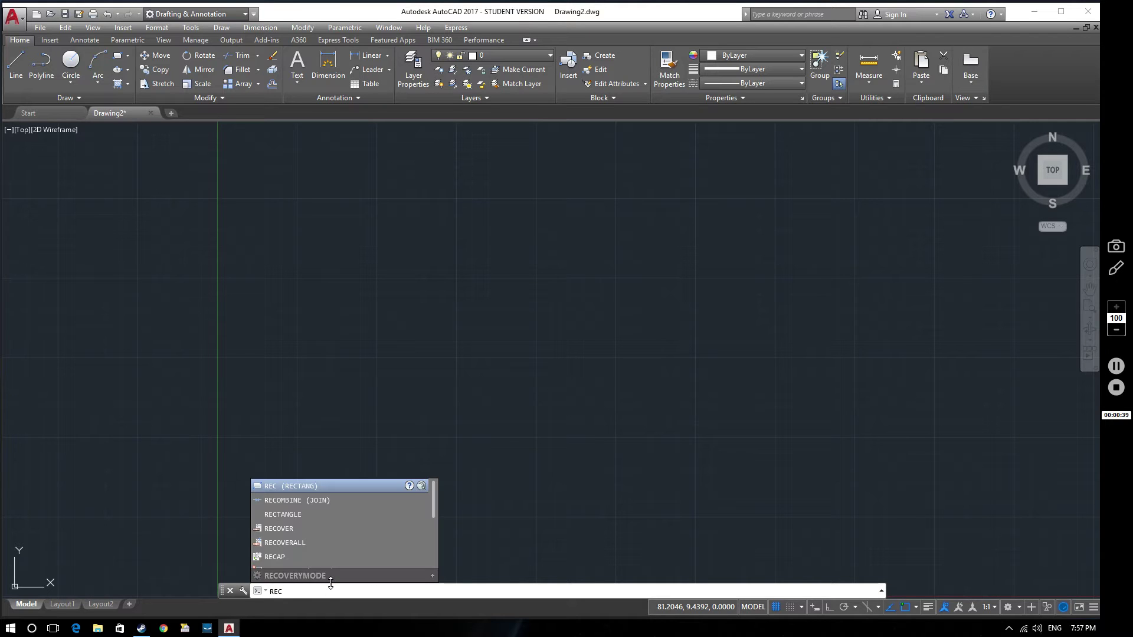
Step: Draw a trial rectangle freehand from two opposite corner points with the RECTANG command, and erase it
left_click(313, 485)
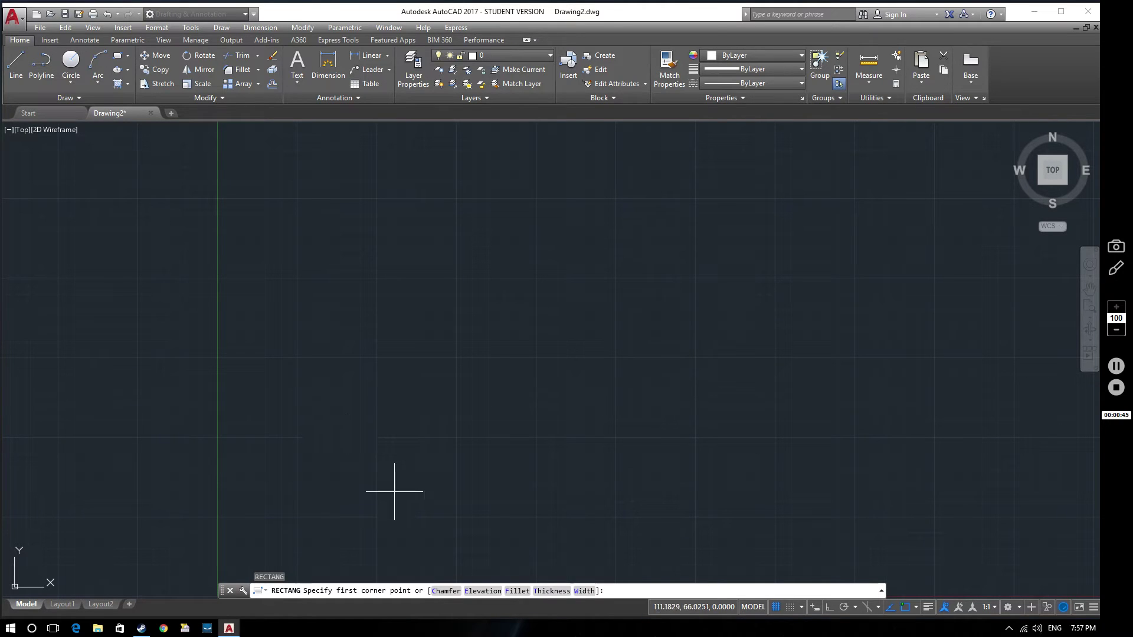
left_click(303, 504)
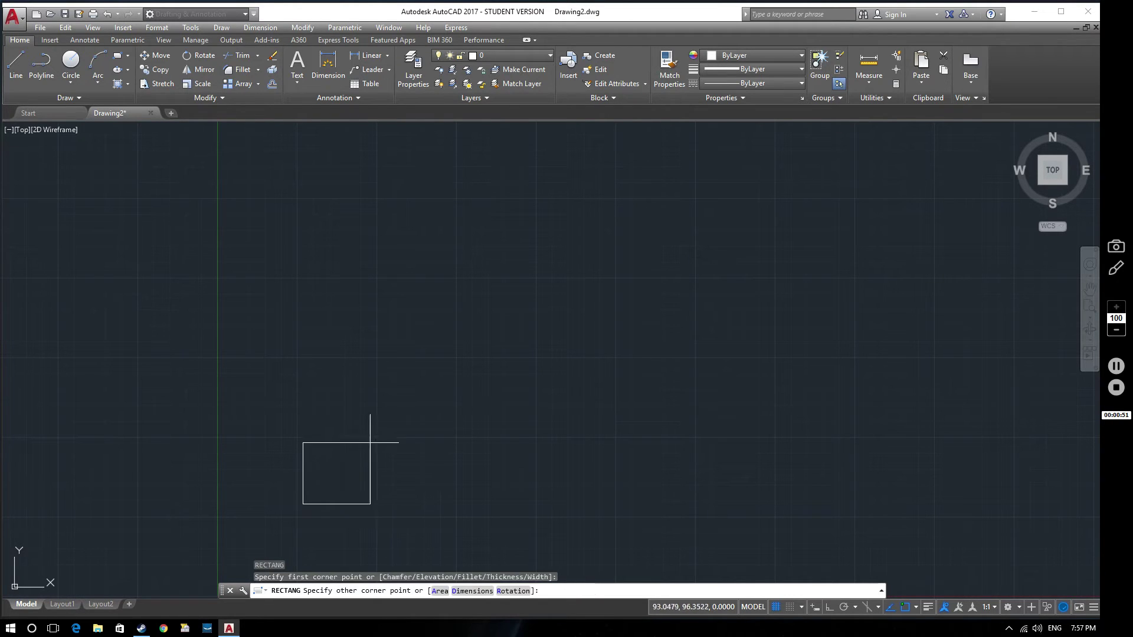
left_click(453, 397)
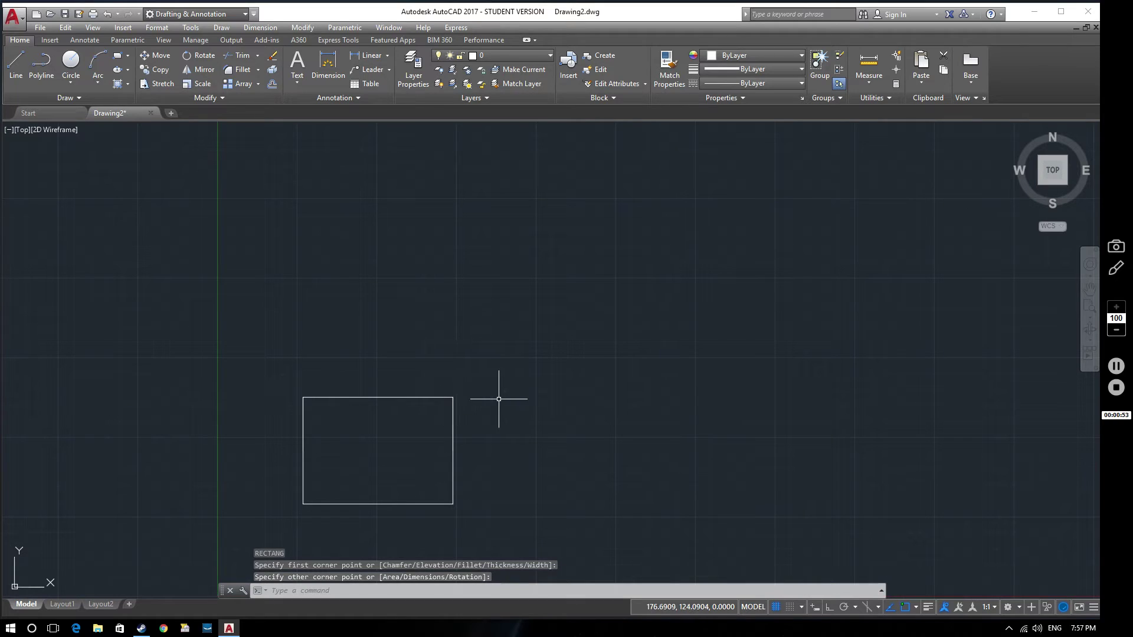
left_click(437, 395)
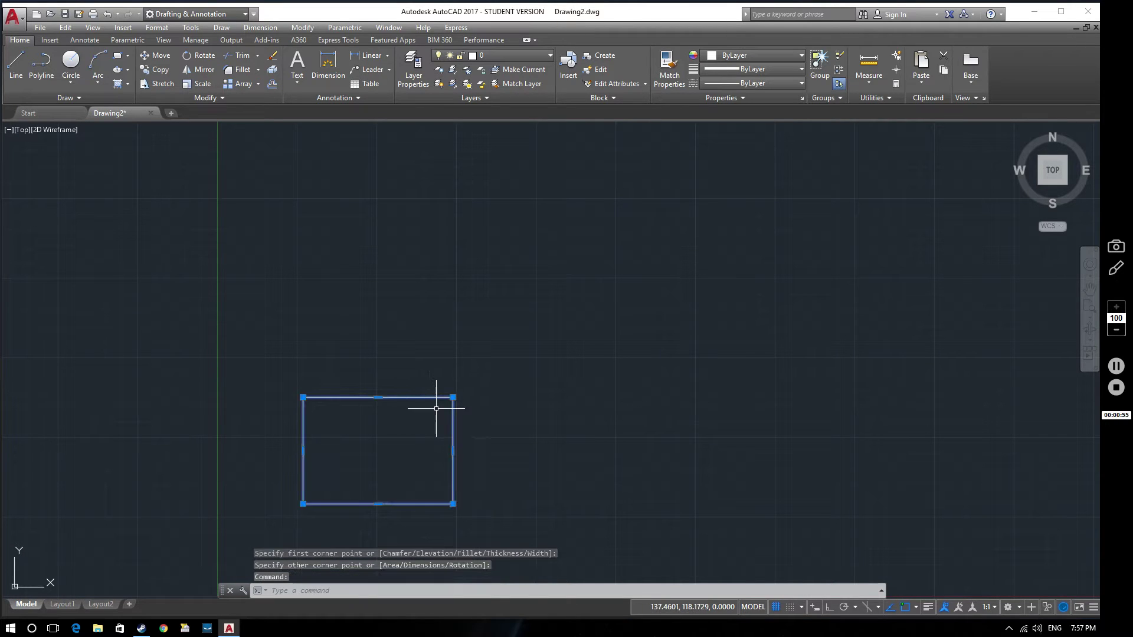
key("Delete")
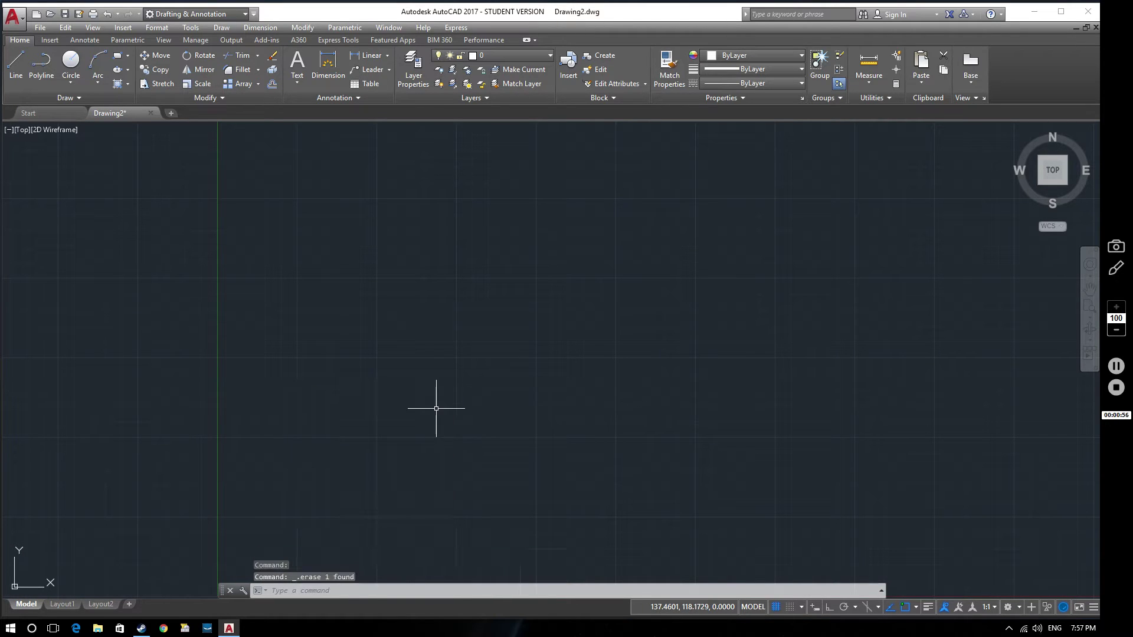
Step: Draw a rectangle near the lower left of the drawing using the Dimensions option, with length 60 and width 40
left_click(118, 56)
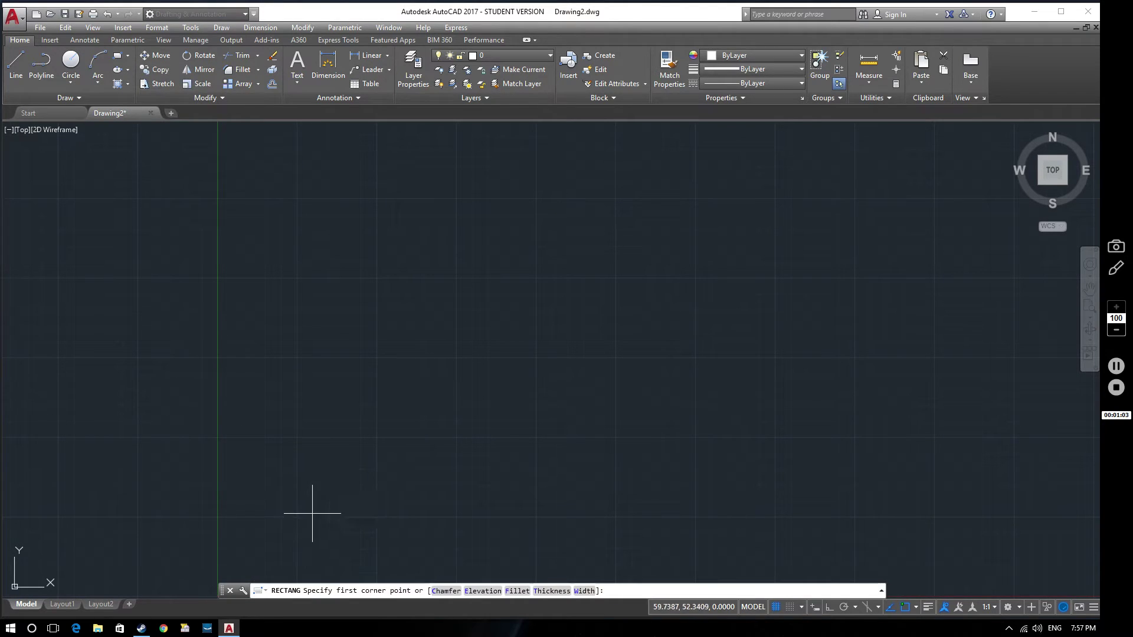
left_click(294, 515)
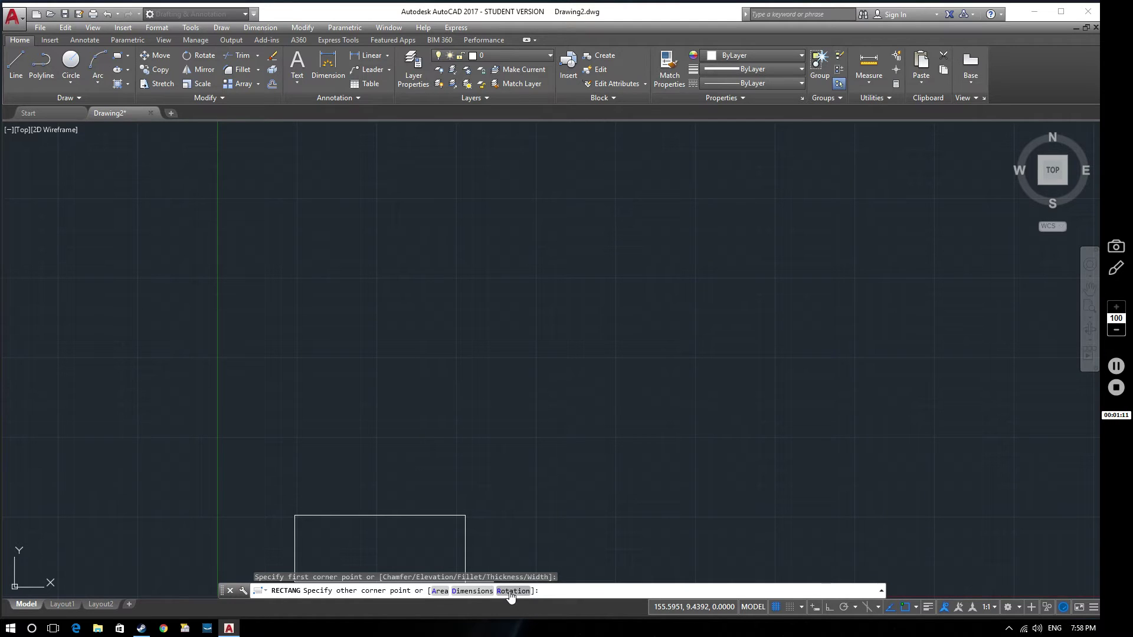
left_click(474, 592)
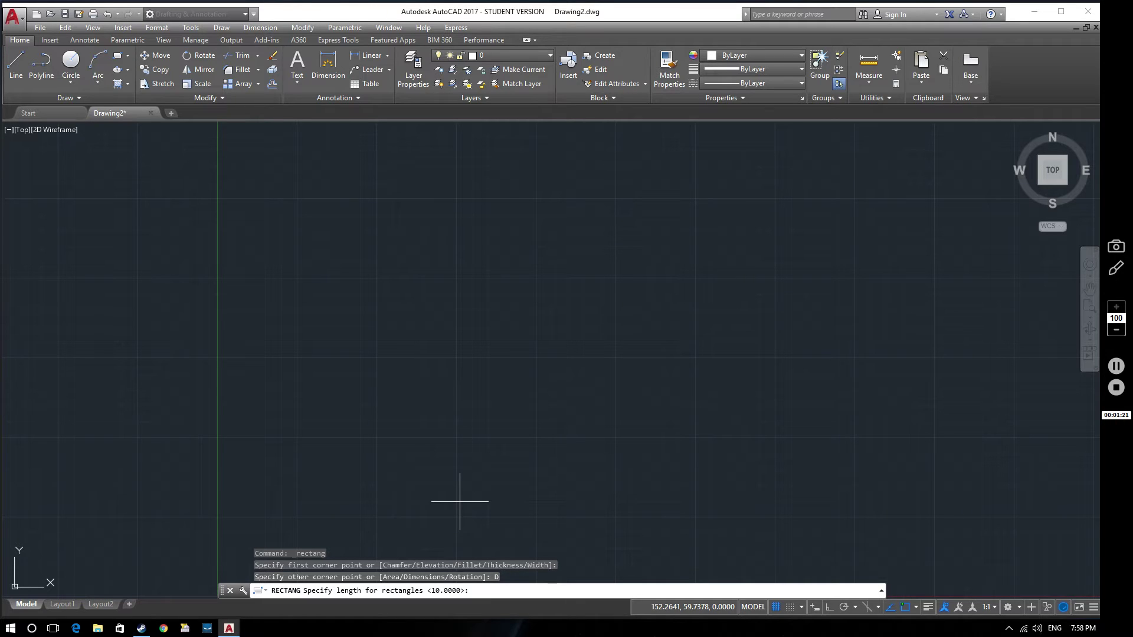
type("60")
key("Return")
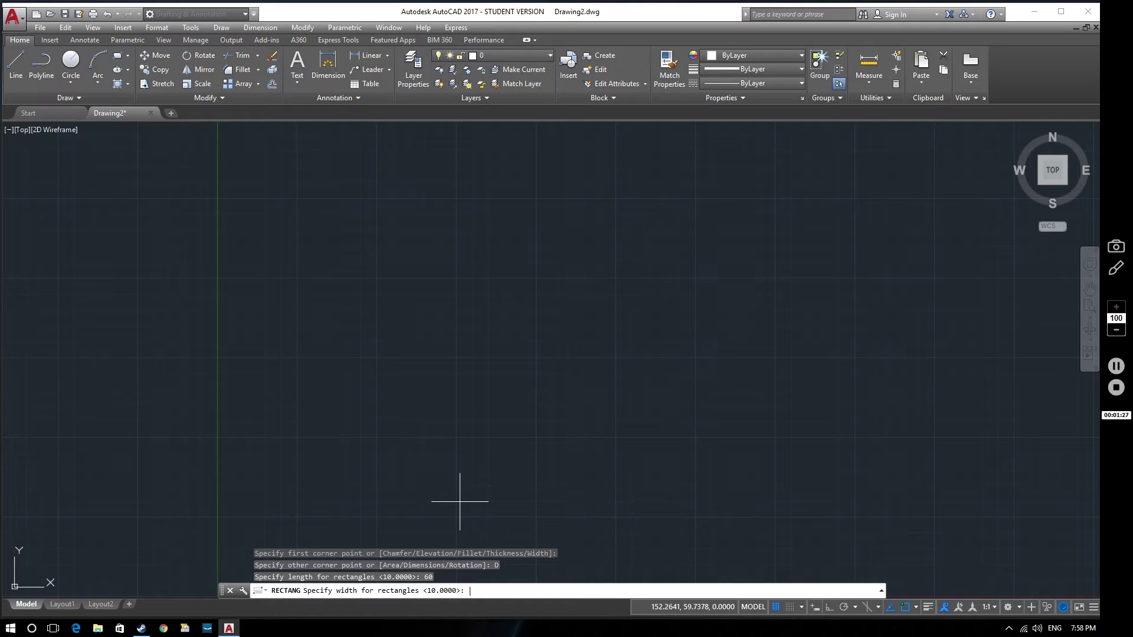
type("40")
key("Return")
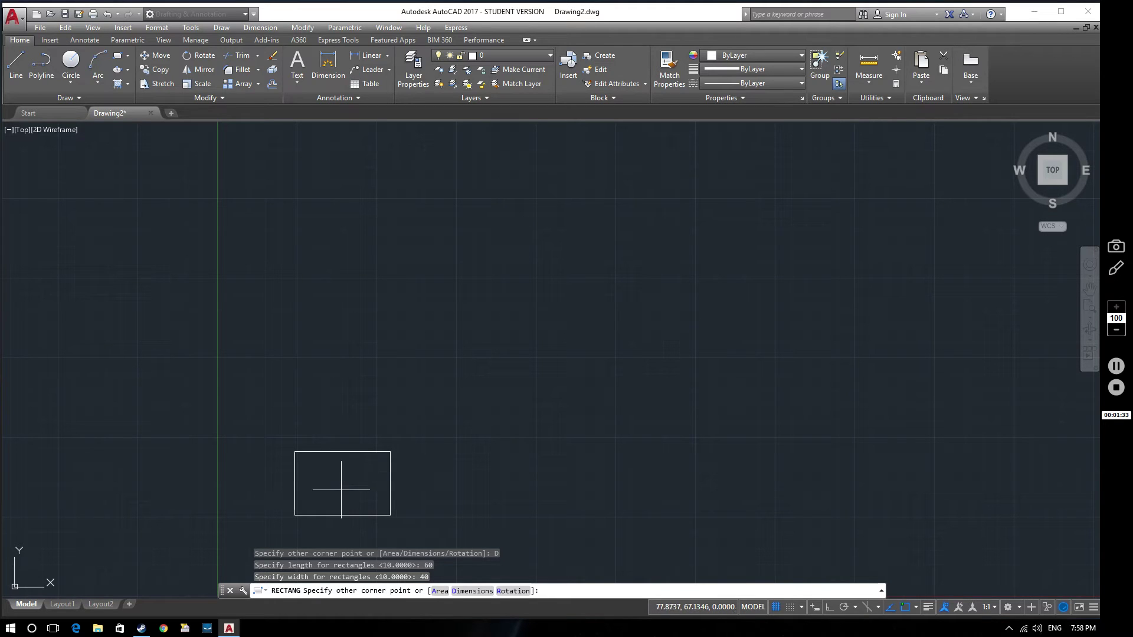
left_click(385, 475)
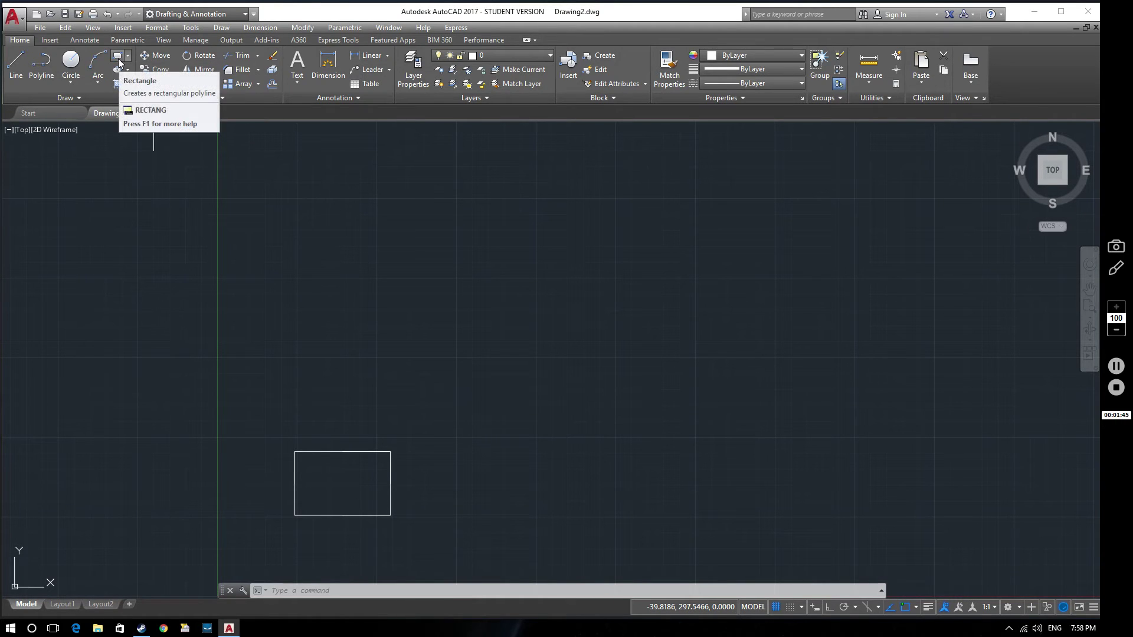
Step: Draw a second rectangle to the right of the first using the Area option, with area 2400 and width 40
left_click(118, 56)
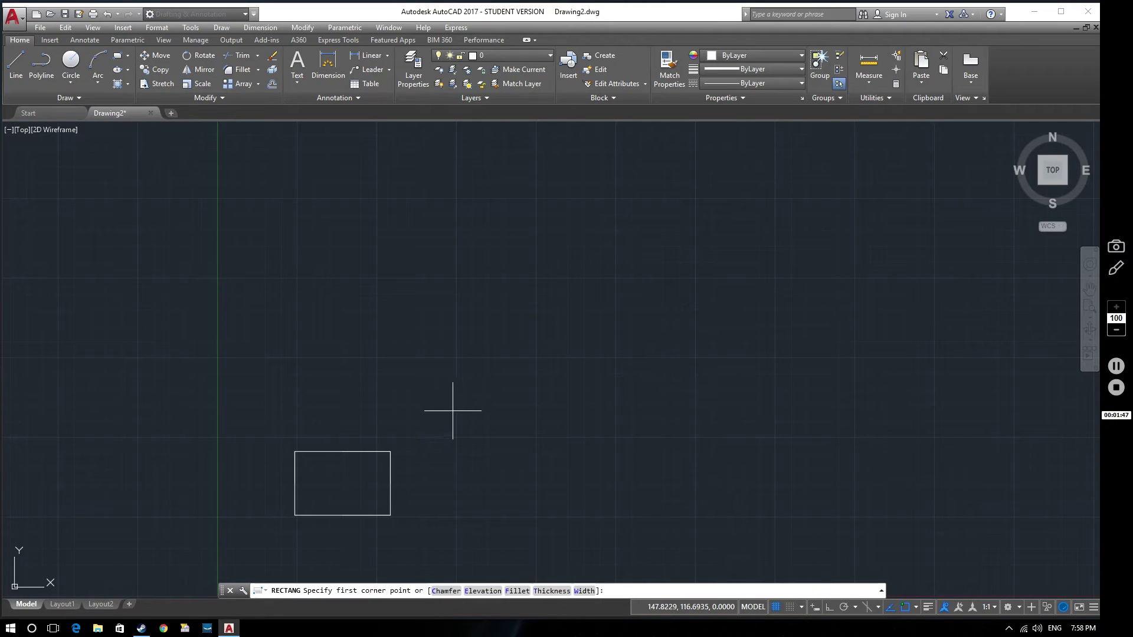
left_click(449, 515)
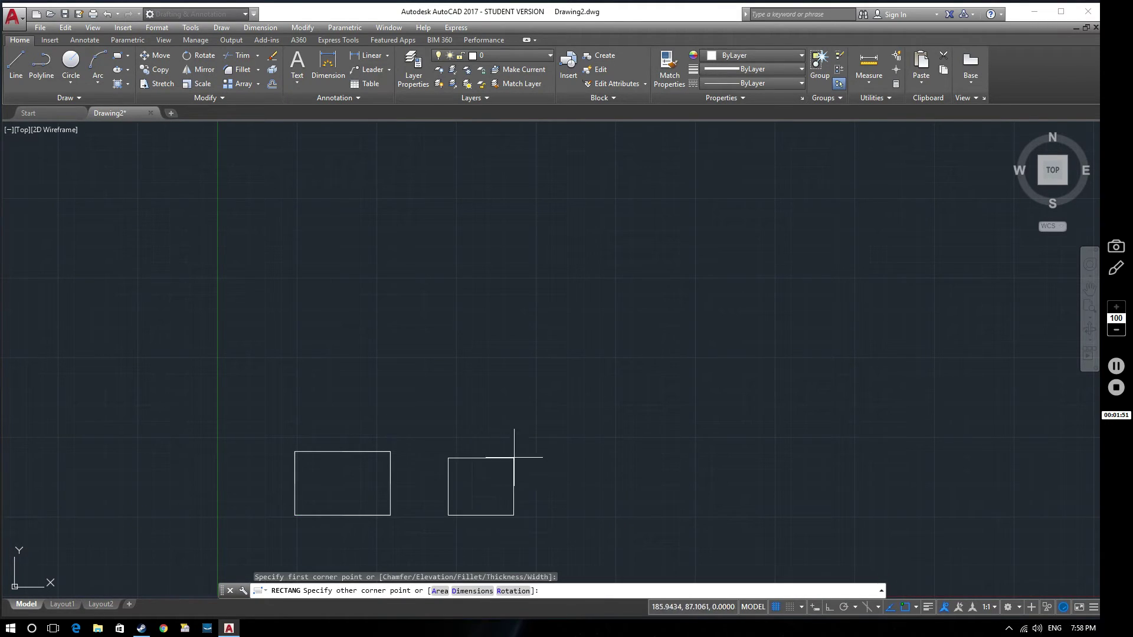
left_click(440, 591)
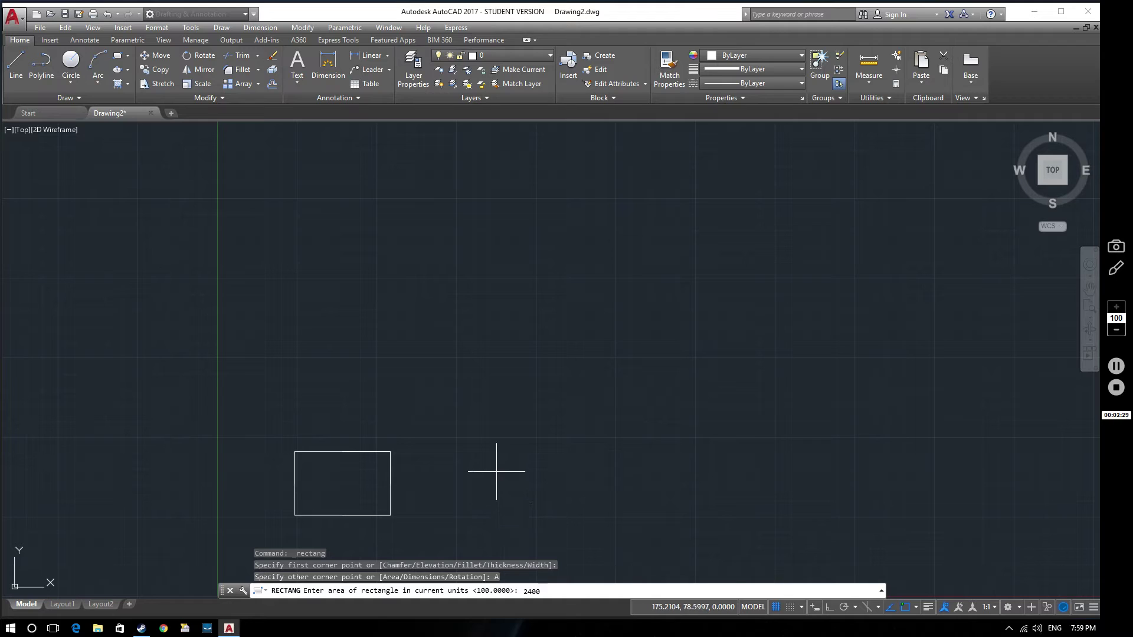
key("Return")
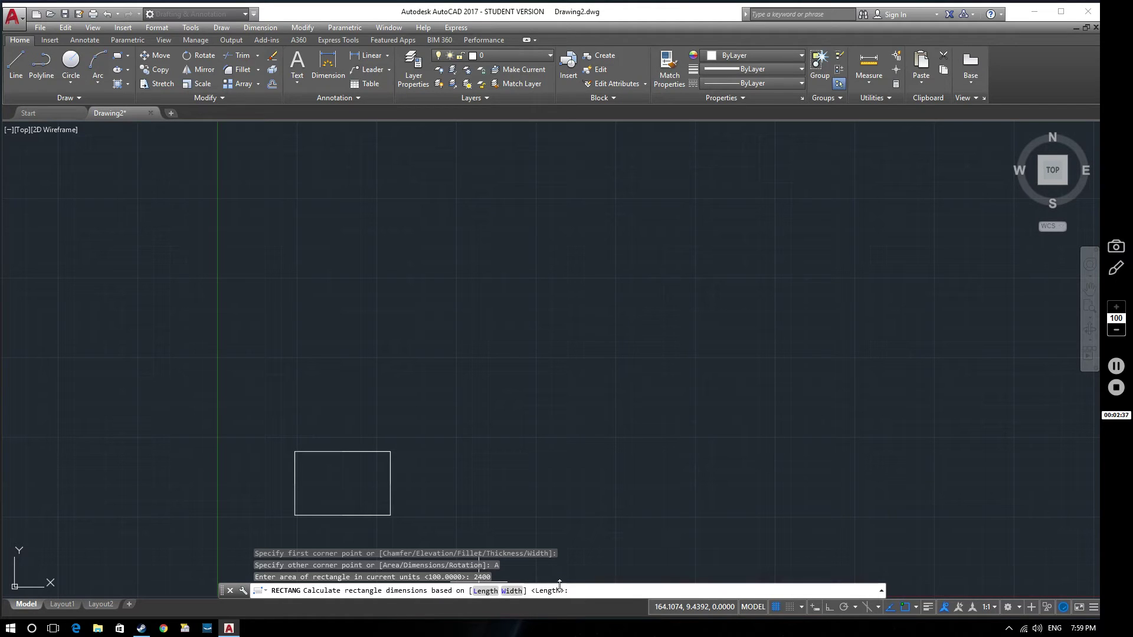
left_click(512, 592)
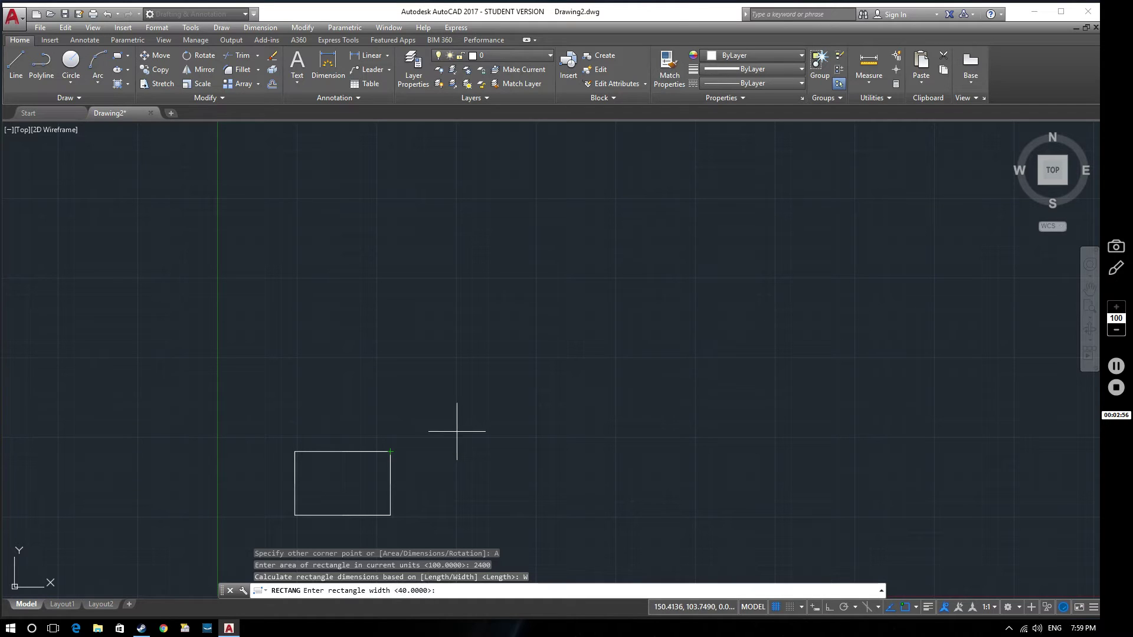
key("Return")
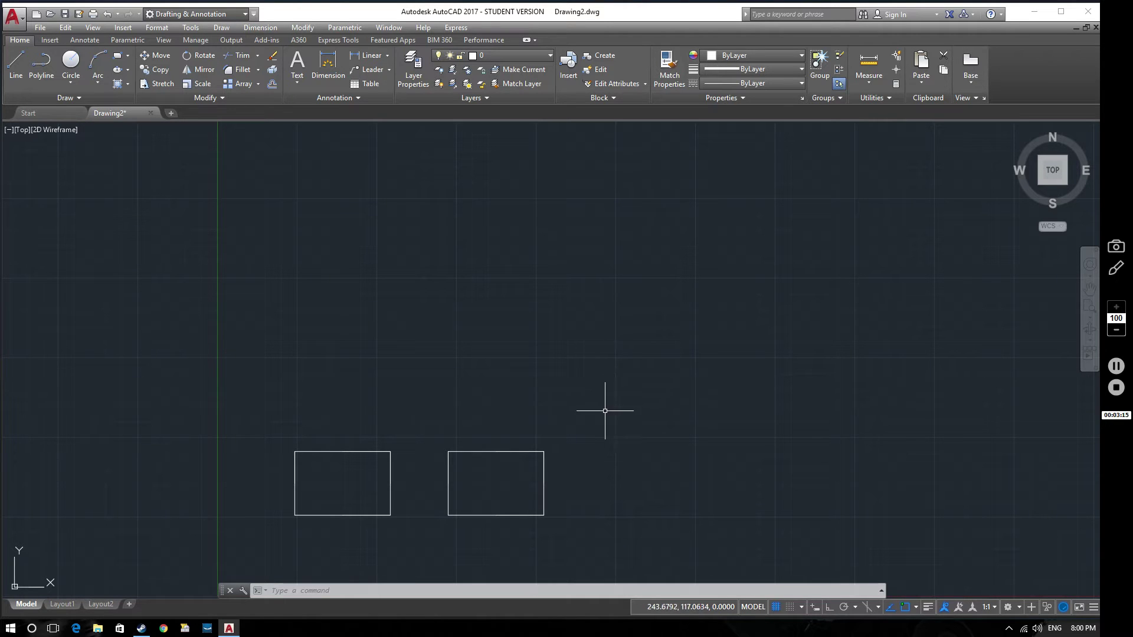
middle_click_drag(636, 421, 621, 404)
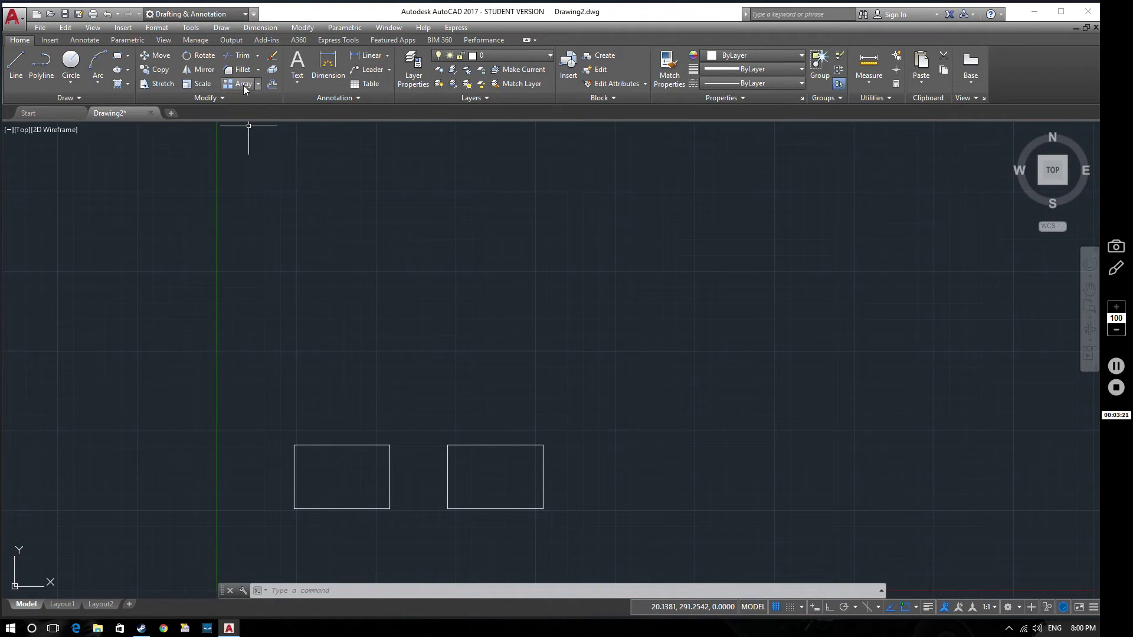
left_click(259, 71)
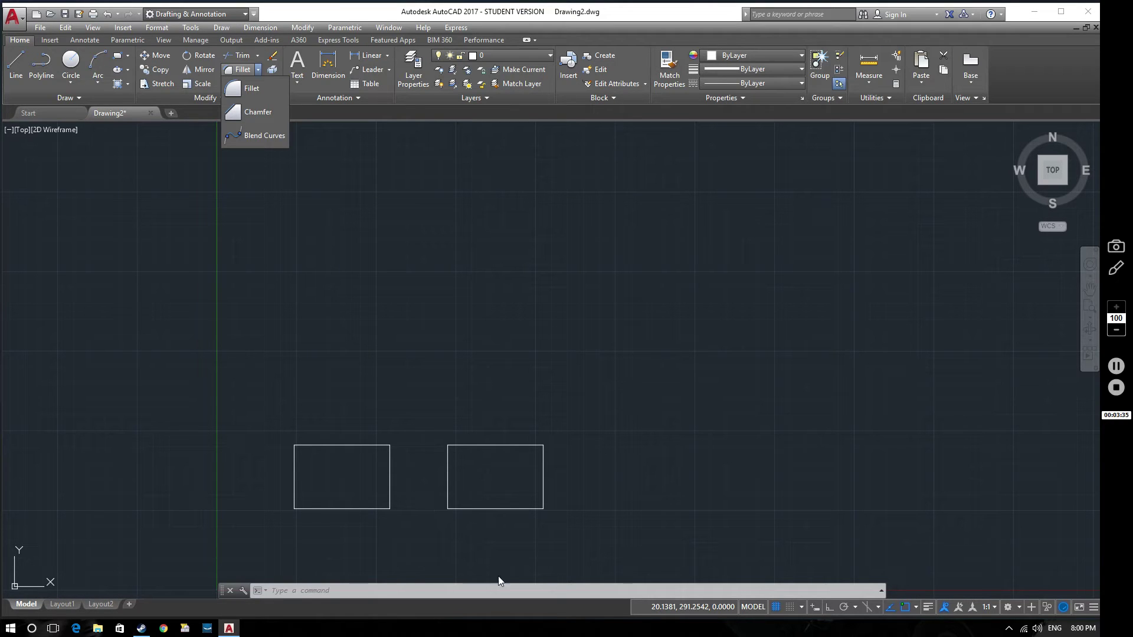
left_click(329, 237)
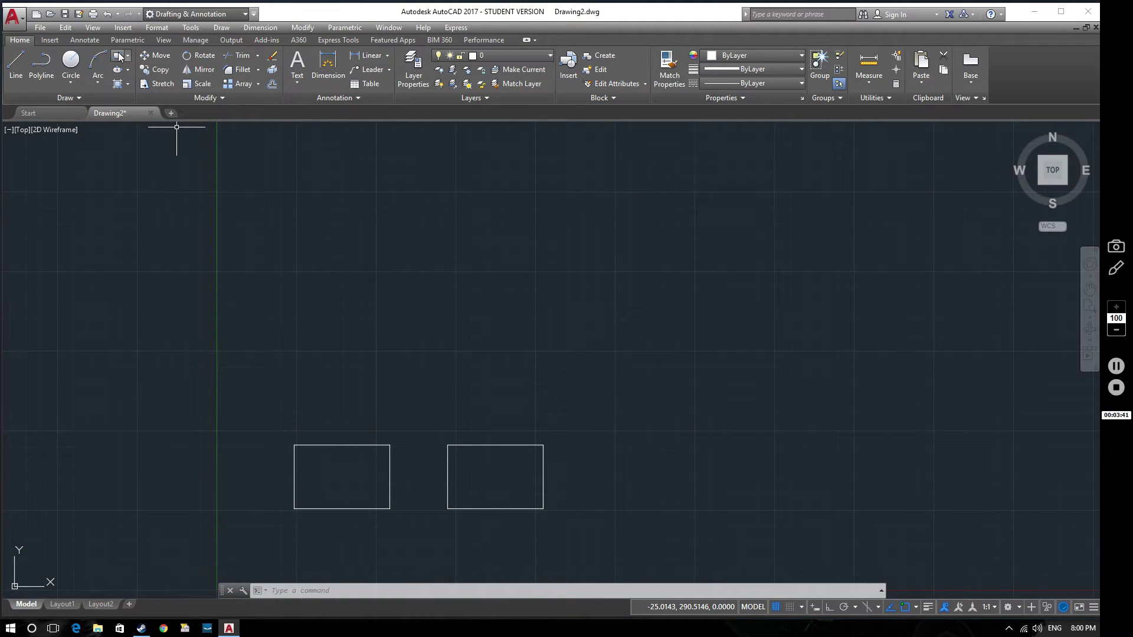
Step: Draw a third rectangle right of the second with both chamfer distances 5, length 60 and width 40
left_click(119, 57)
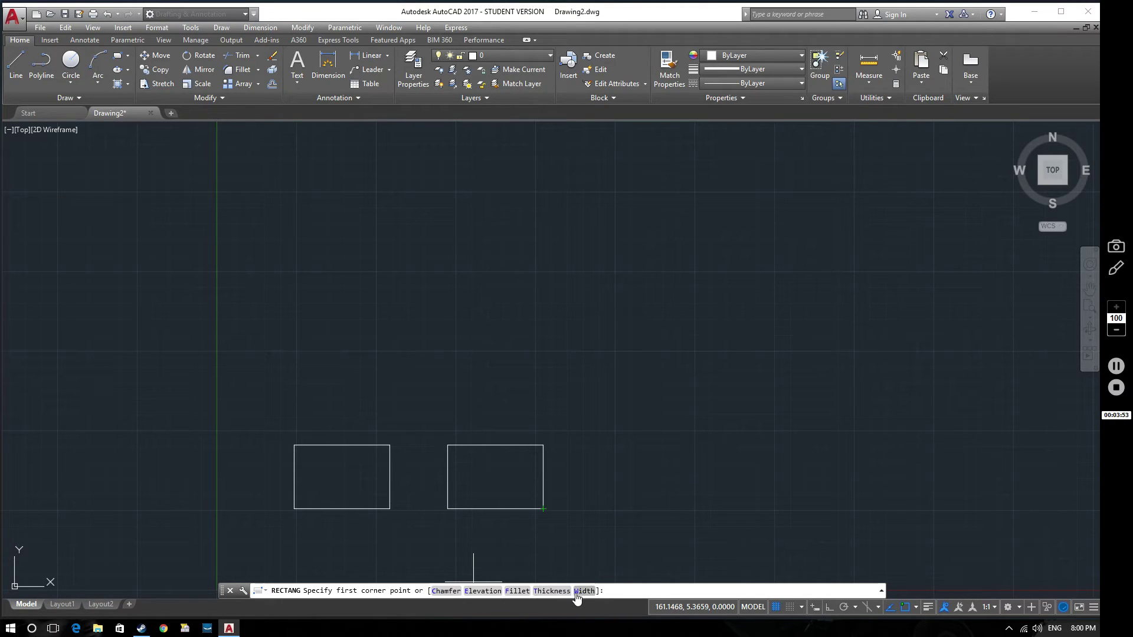
left_click(446, 592)
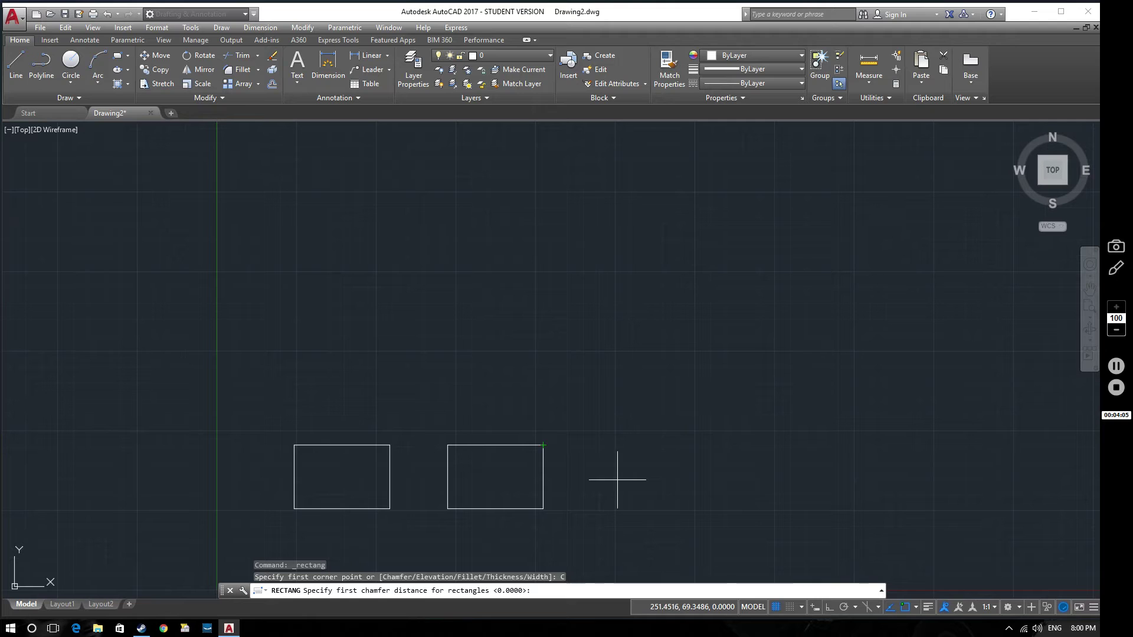
type("5")
key("Return")
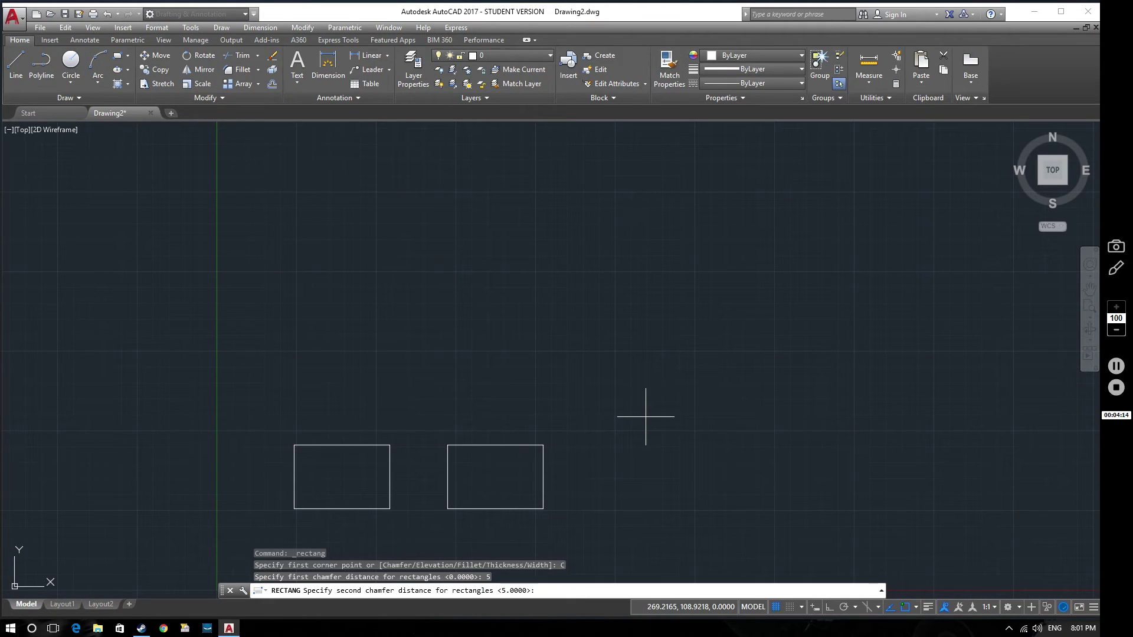
type("5")
key("Return")
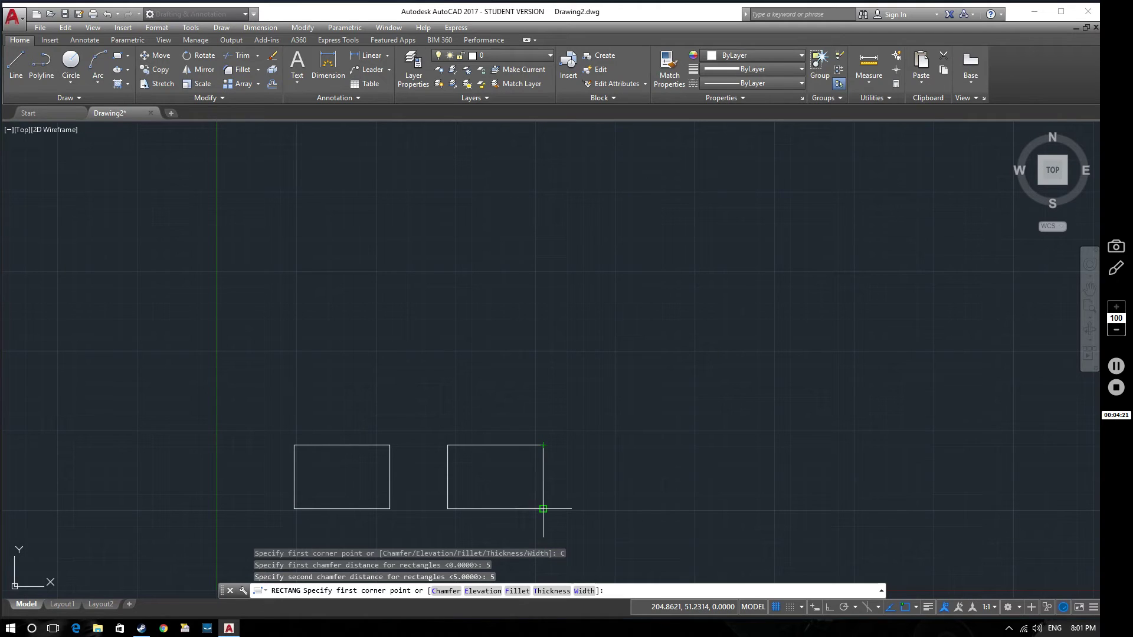
left_click(593, 508)
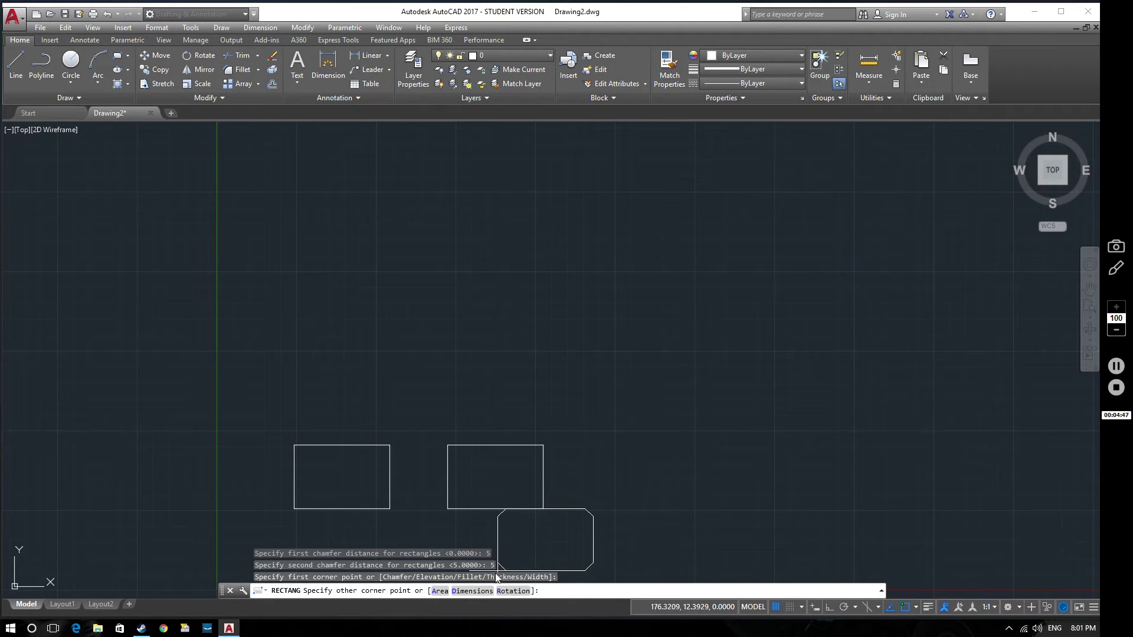
left_click(470, 591)
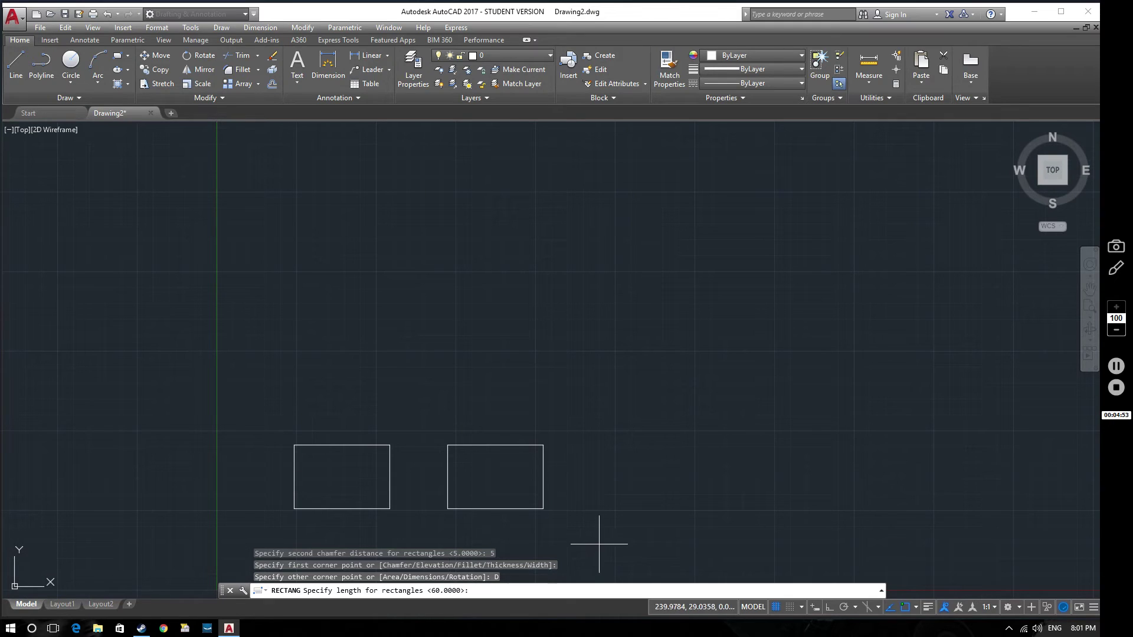
key("Return")
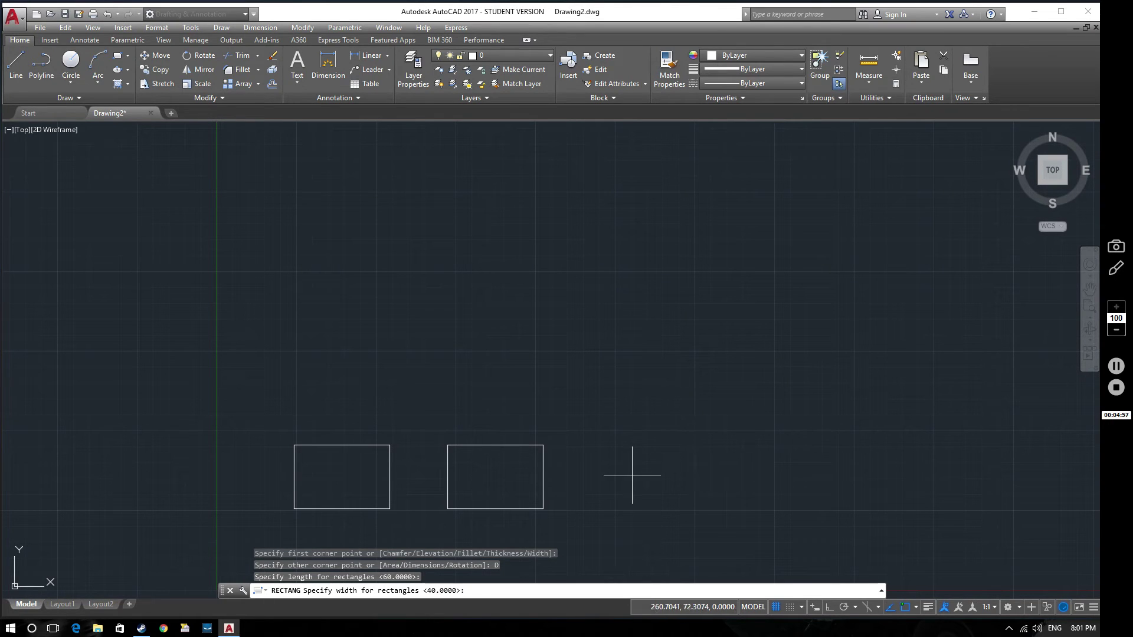
key("Return")
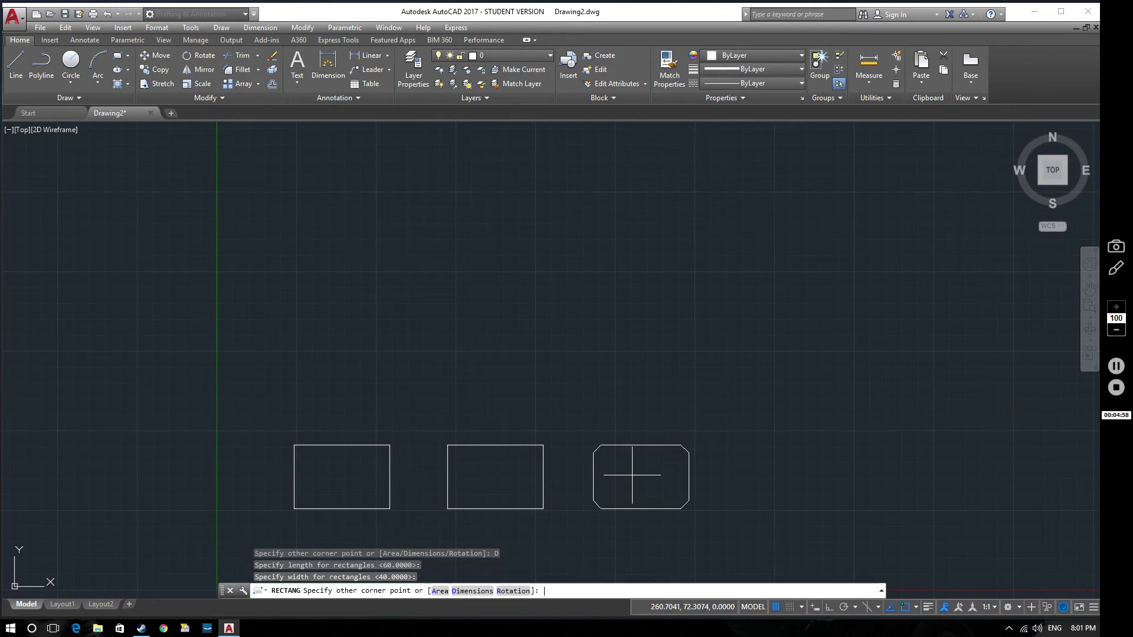
left_click(741, 484)
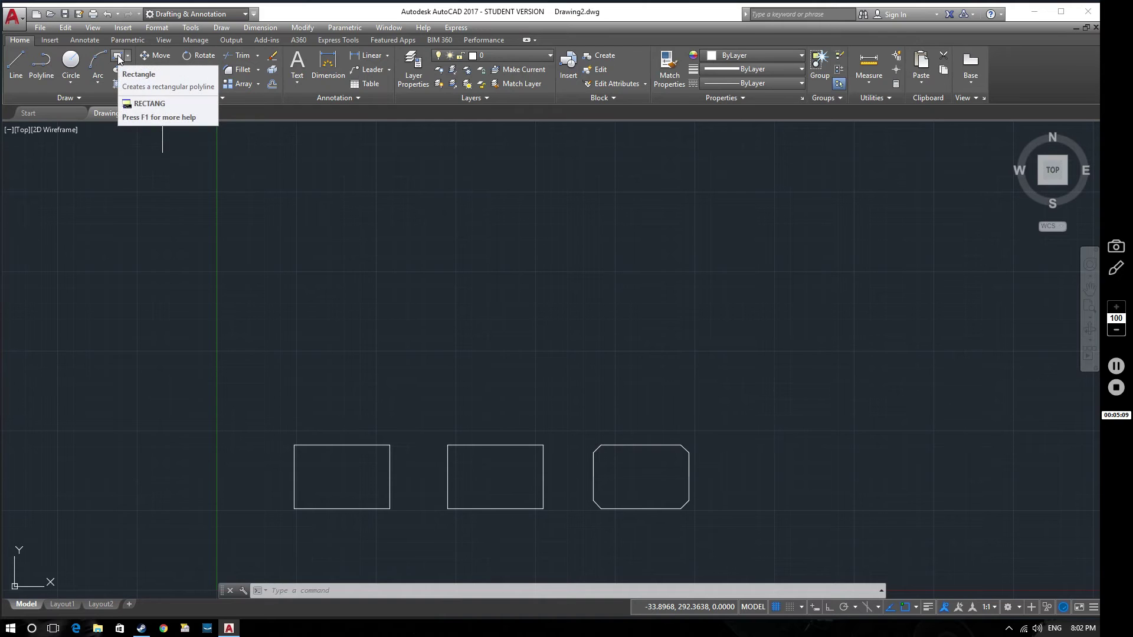
Step: Draw a fourth rectangle right of the chamfered one with fillet radius 10, length 60 and width 40, level with the row's lower edge
left_click(119, 59)
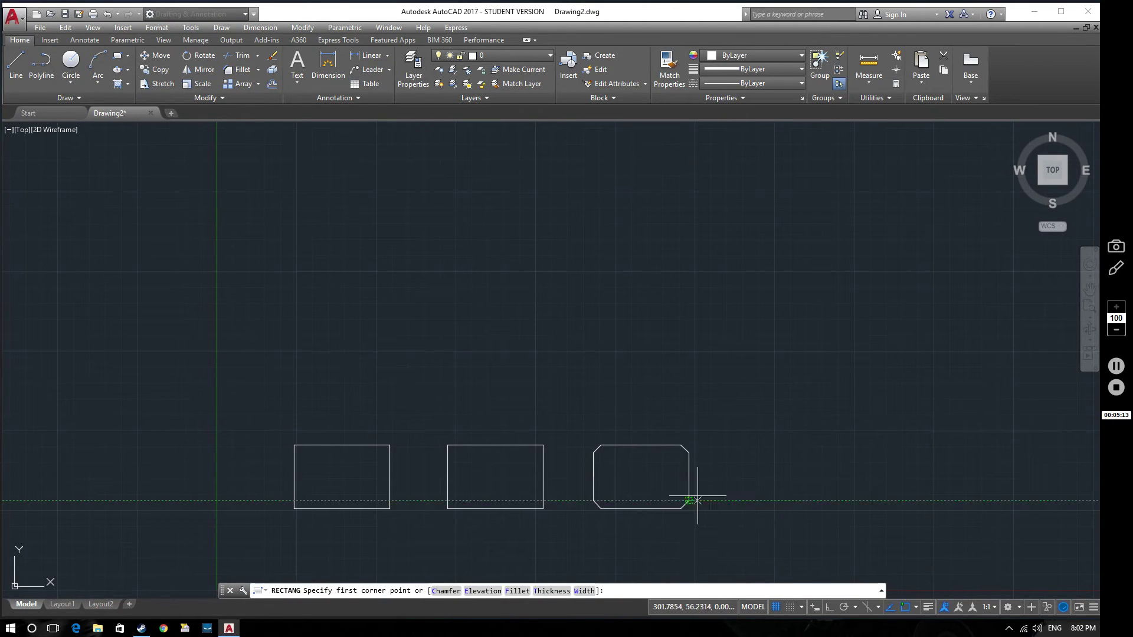
left_click(518, 591)
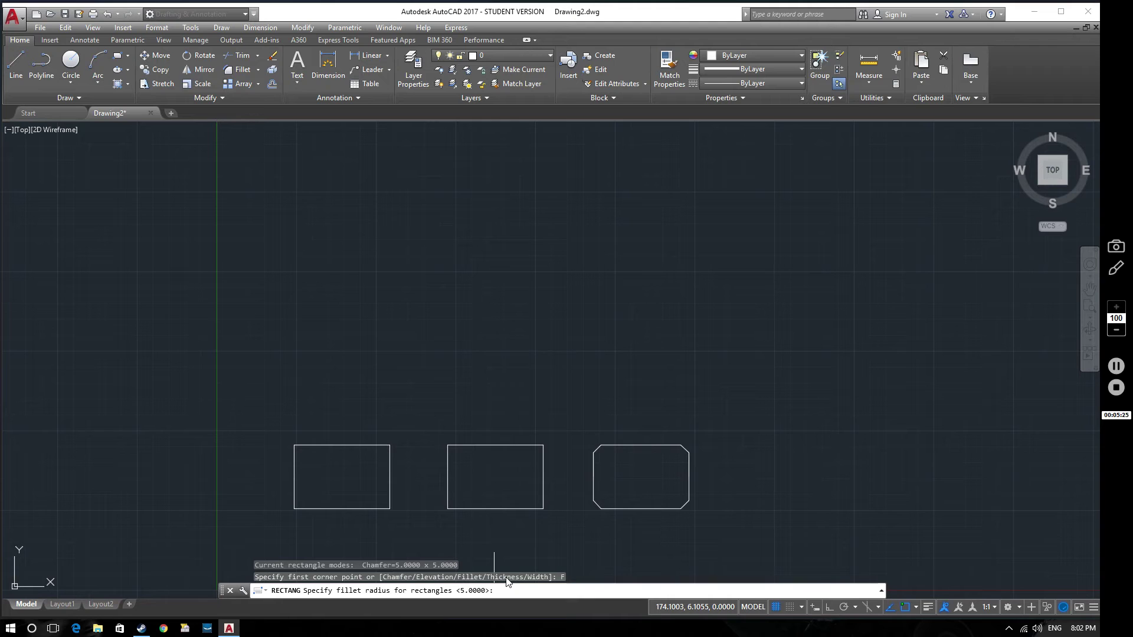
key("Return")
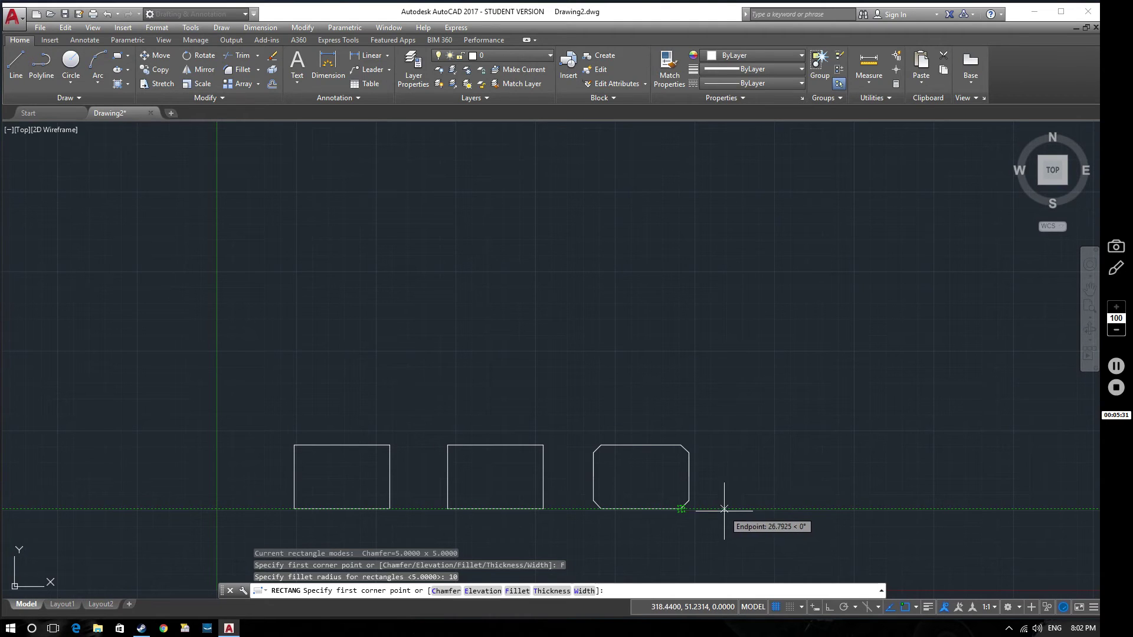
left_click(726, 509)
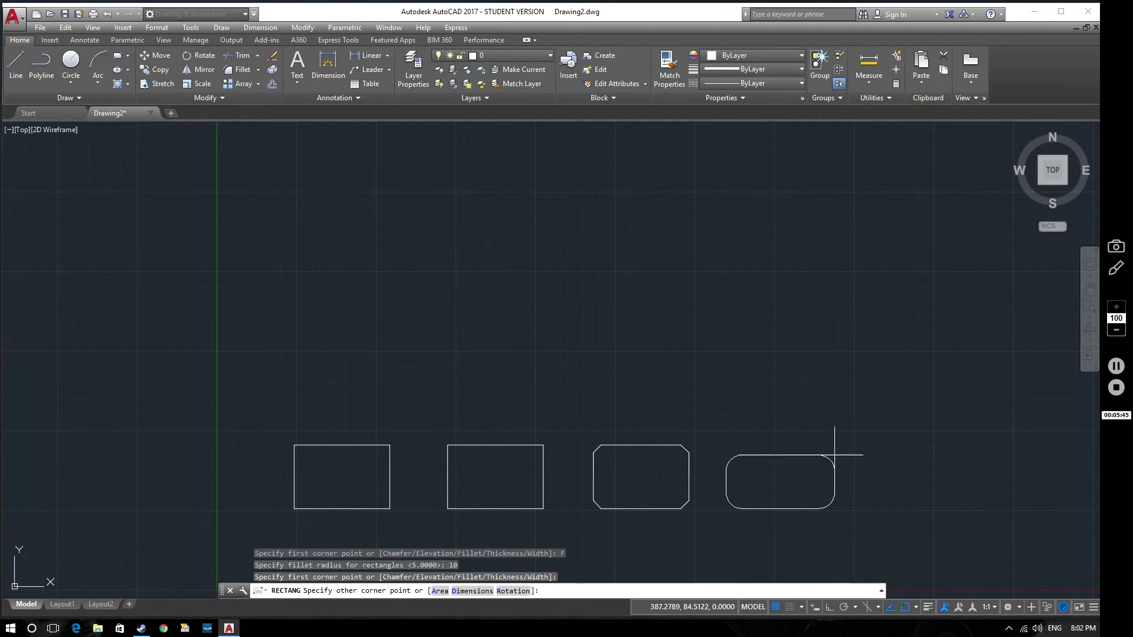
type("D")
key("Return")
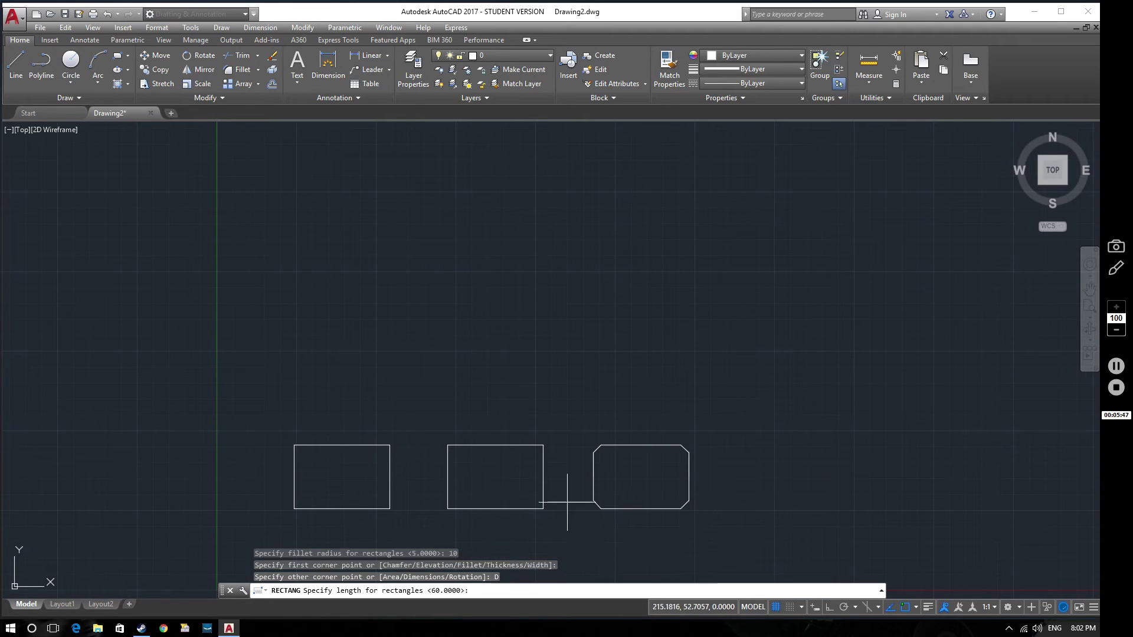
key("Return")
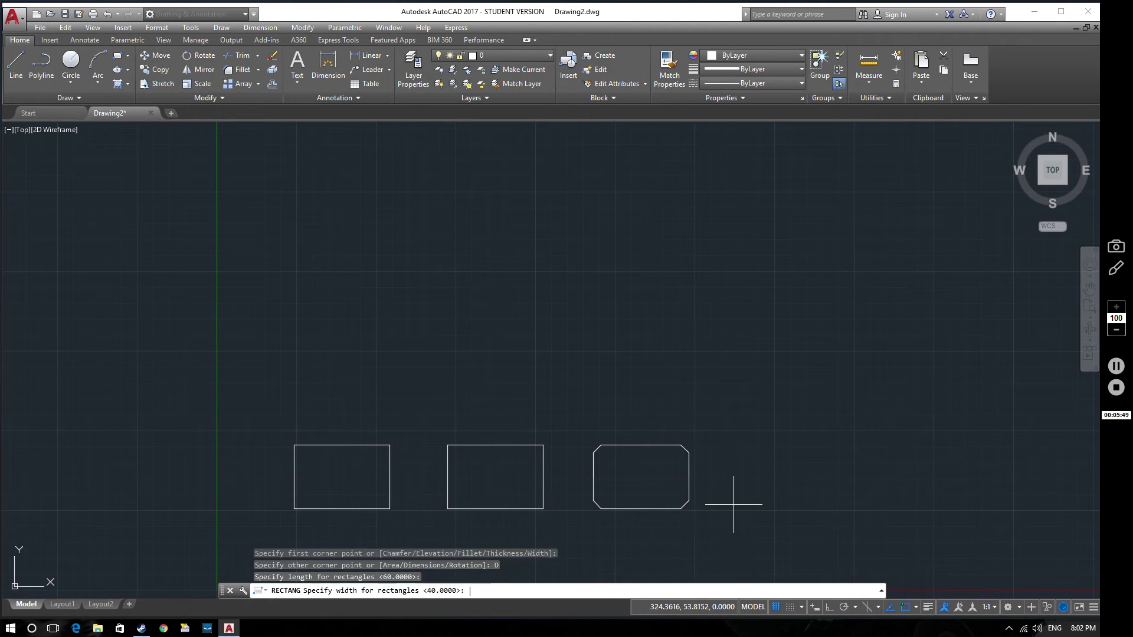
key("Return")
left_click(904, 476)
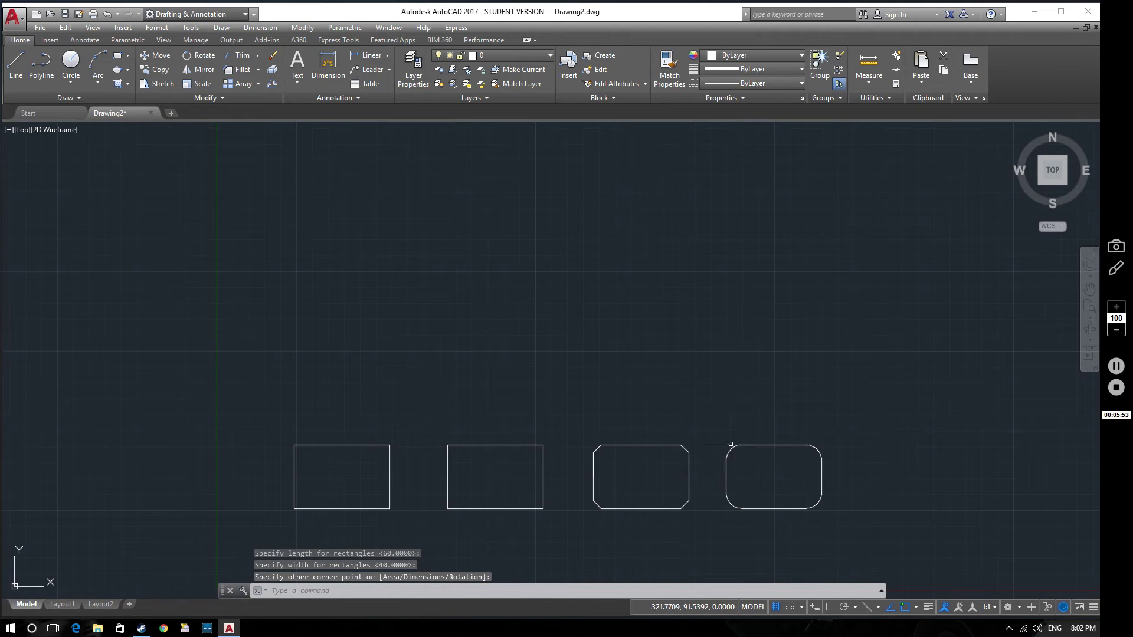
mouse_move(850, 471)
middle_mouse_down()
mouse_move(732, 426)
mouse_move(756, 430)
middle_mouse_up()
middle_click_drag(756, 473, 800, 438)
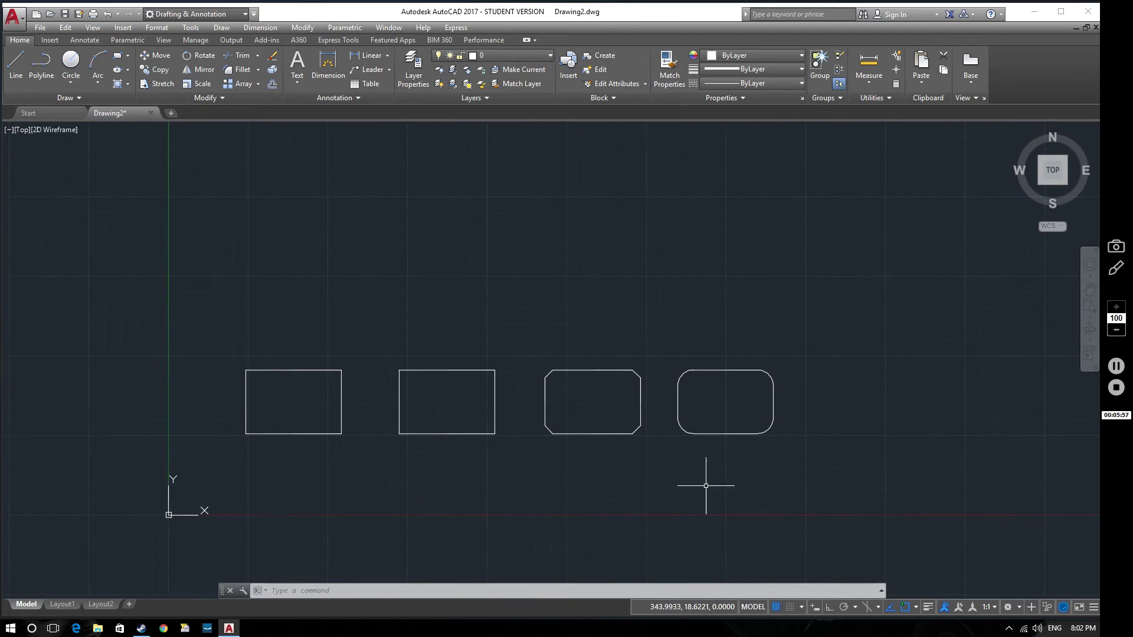
middle_click_drag(602, 324, 654, 325)
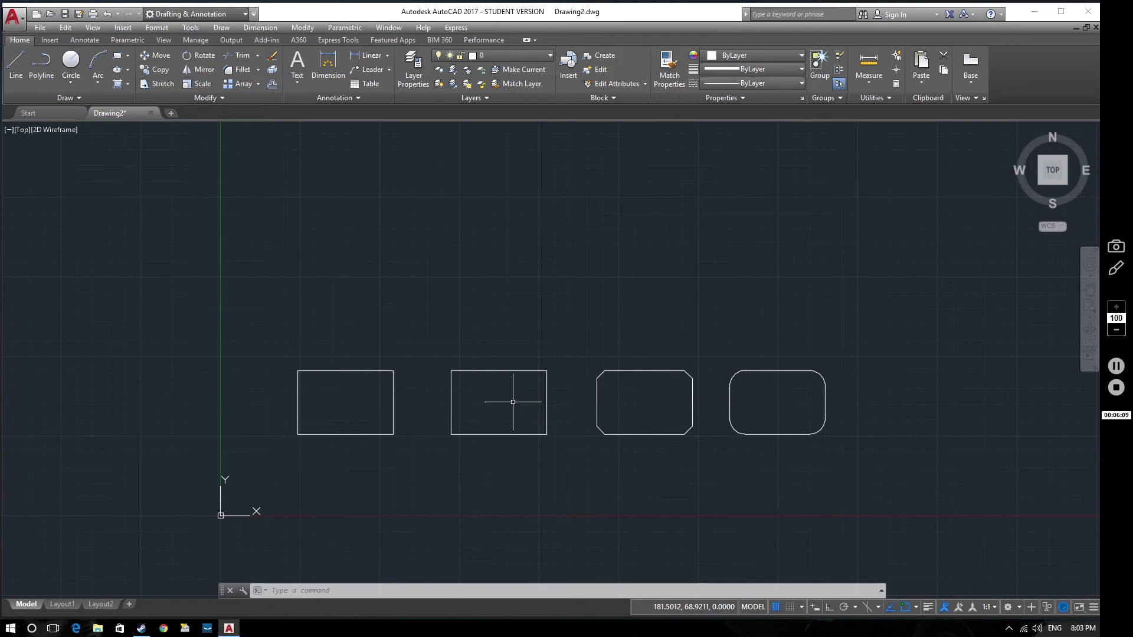
mouse_move(462, 324)
middle_mouse_down()
mouse_move(458, 372)
mouse_move(500, 373)
middle_mouse_up()
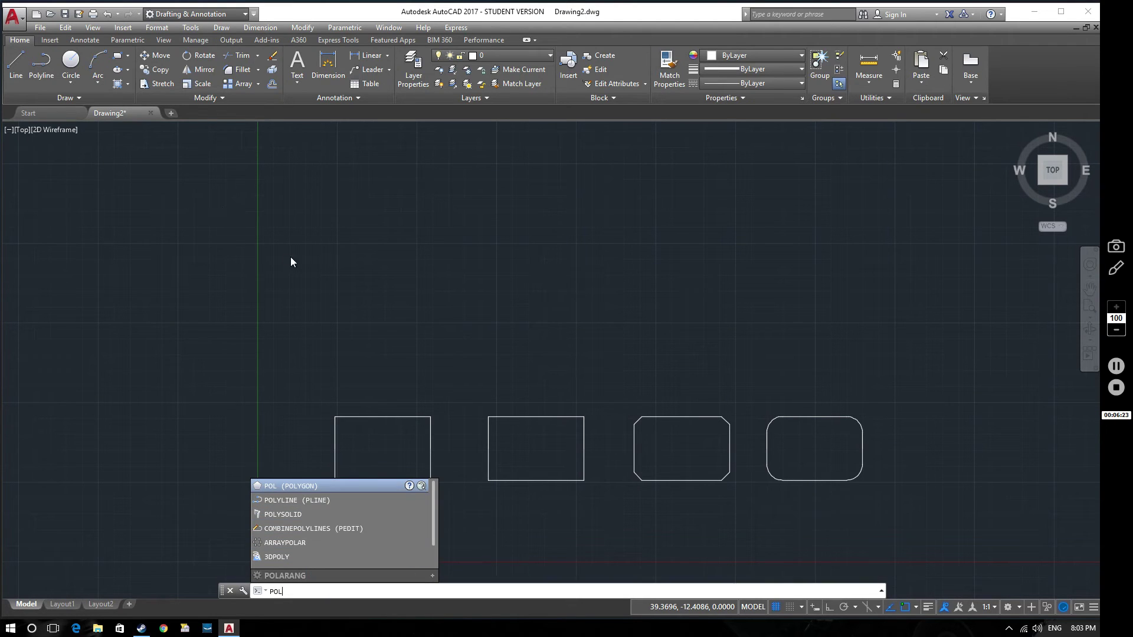
key("Escape")
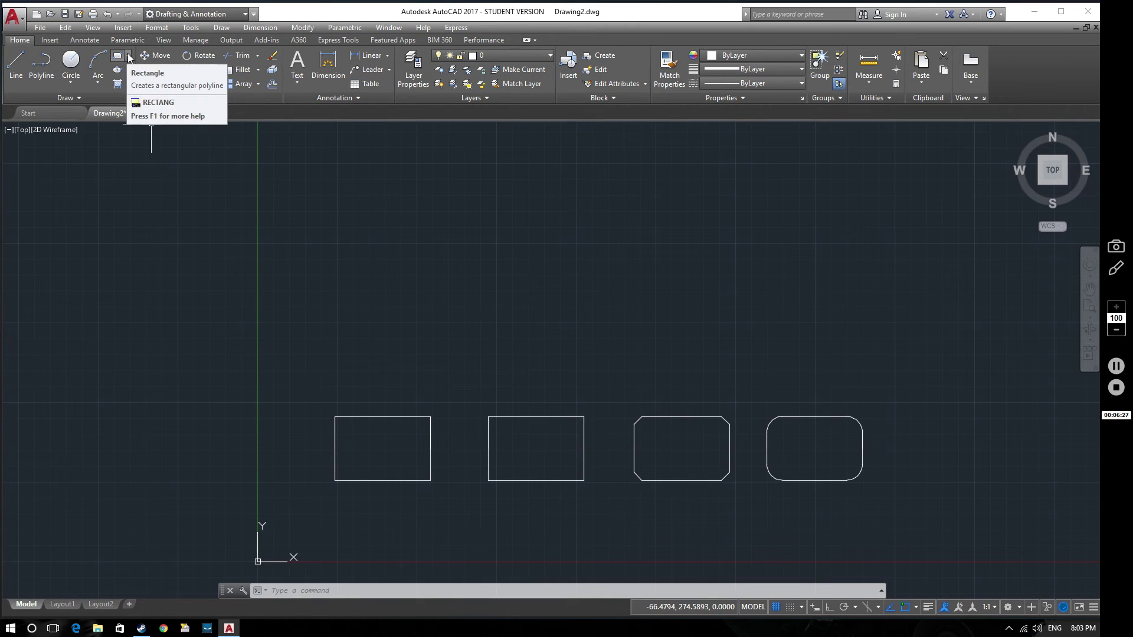
Step: Draw a five-sided polygon above the first rectangle using the Edge option, with Ortho on and a horizontal edge of length 35
left_click(129, 56)
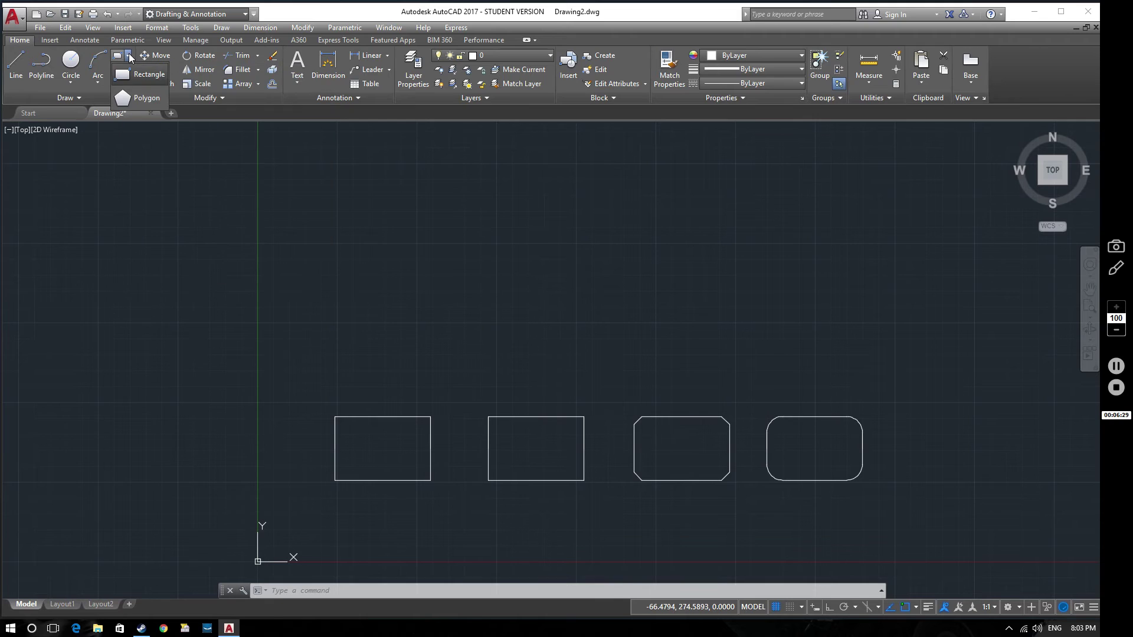
left_click(137, 99)
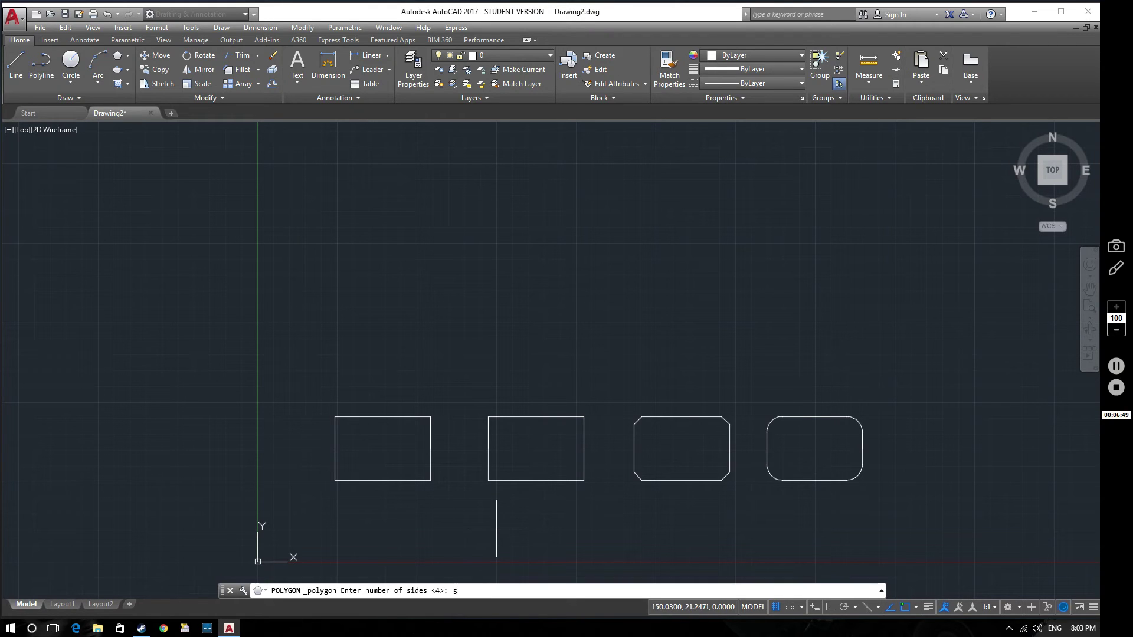
type("5")
key("Return")
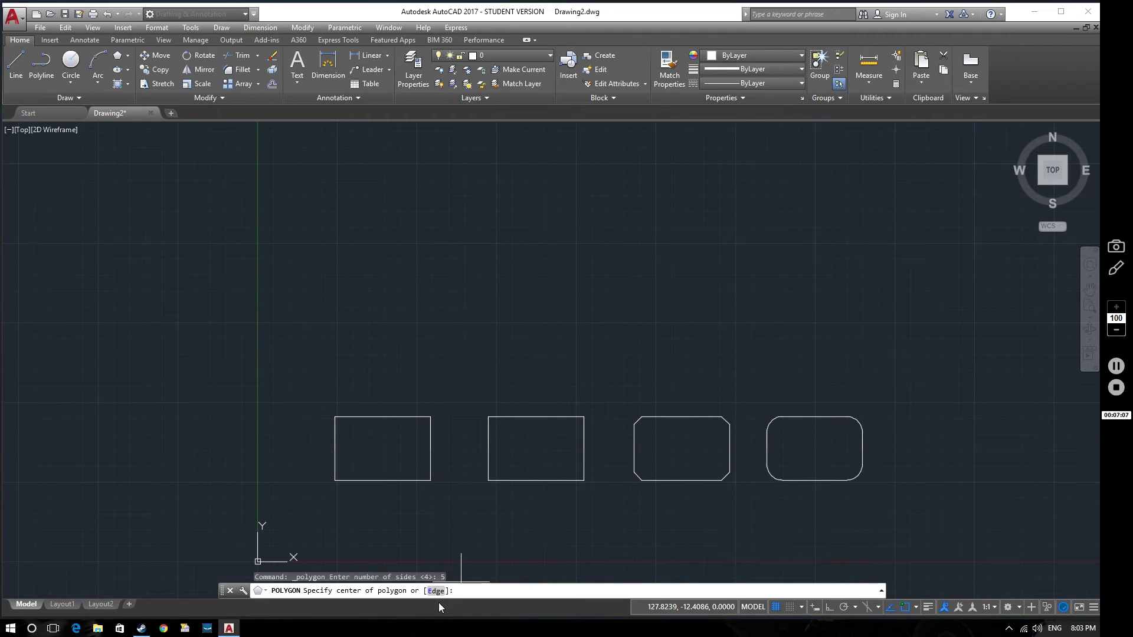
type("e")
key("Return")
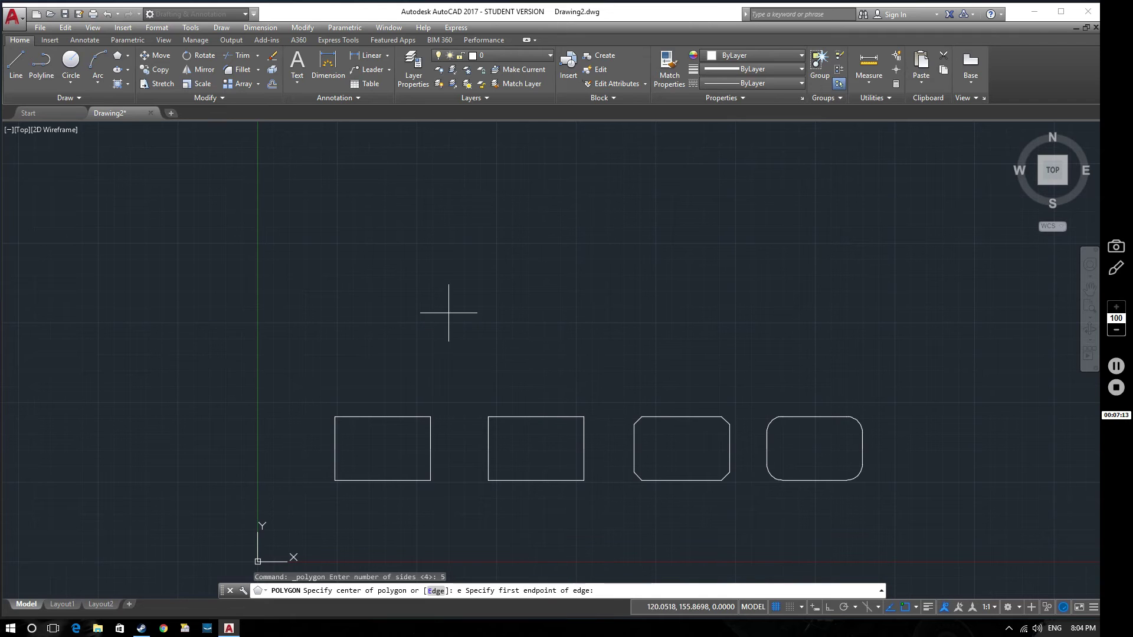
left_click(377, 296)
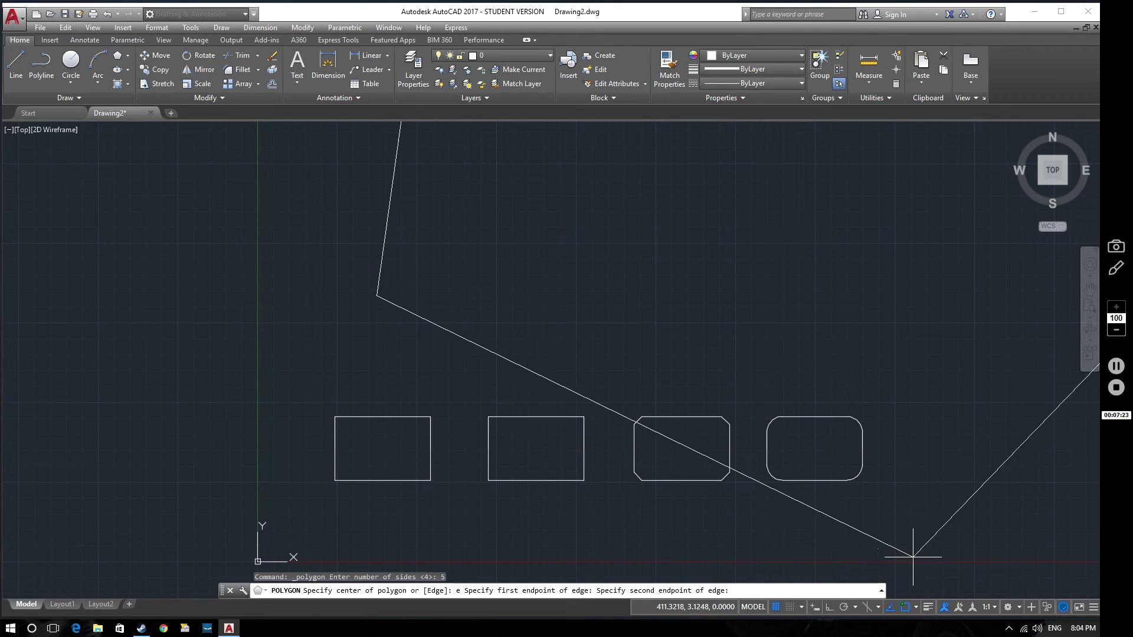
left_click(831, 608)
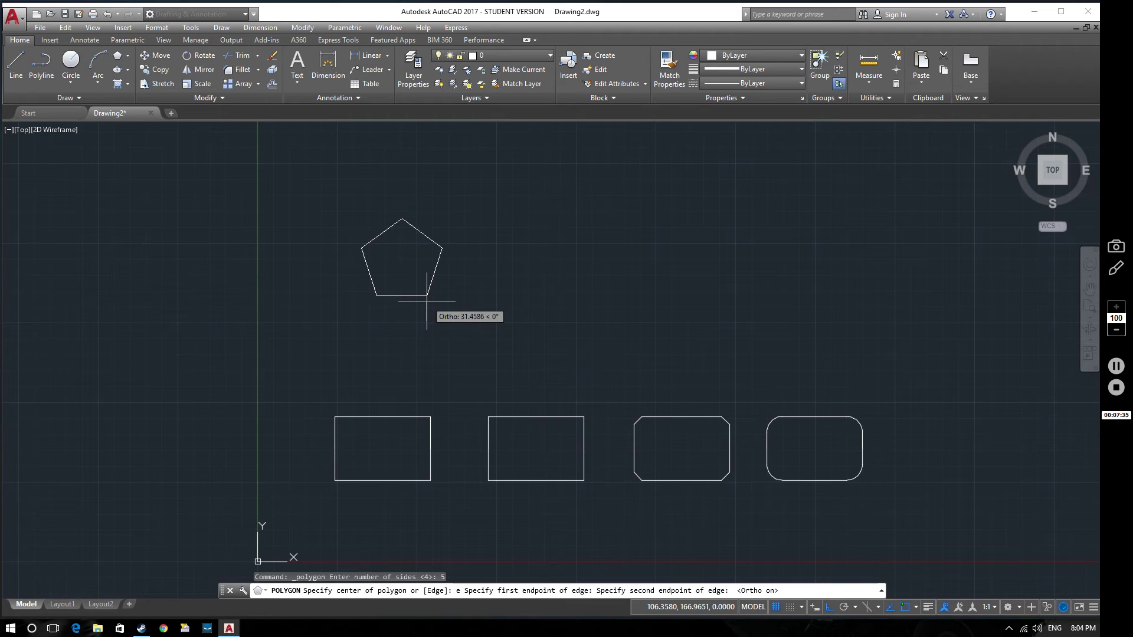
type("35")
key("Return")
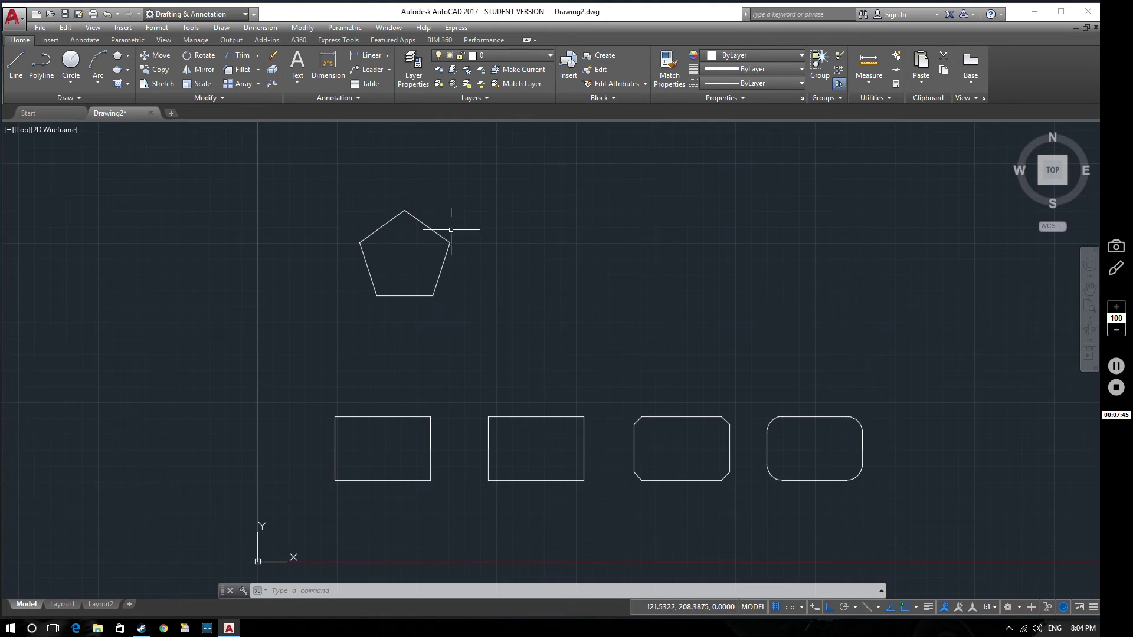
left_click(370, 235)
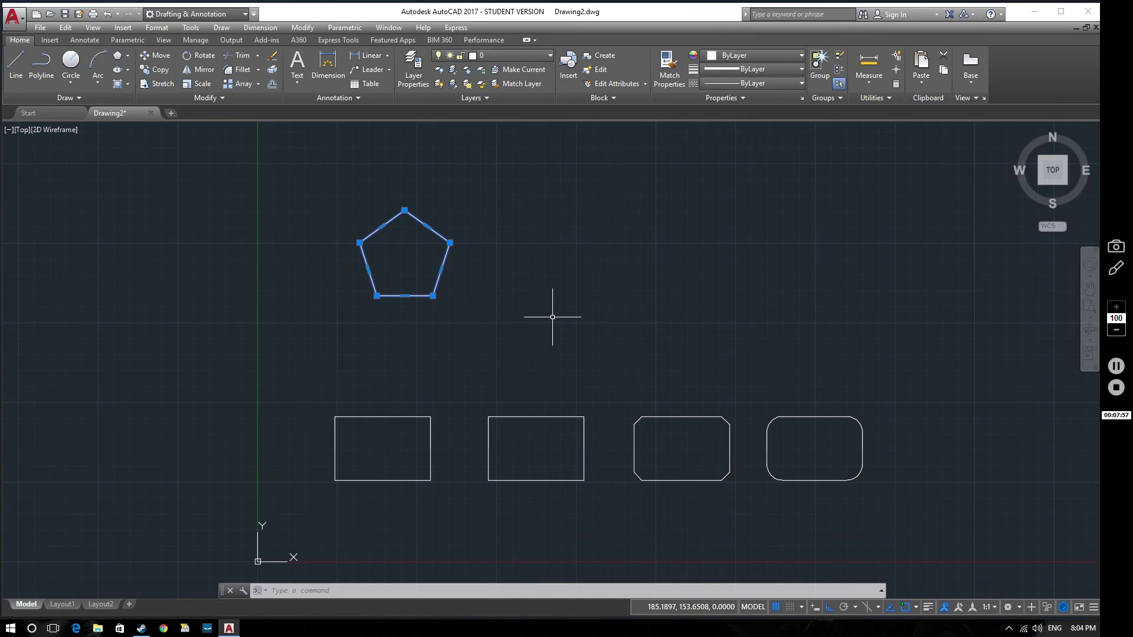
key("Escape")
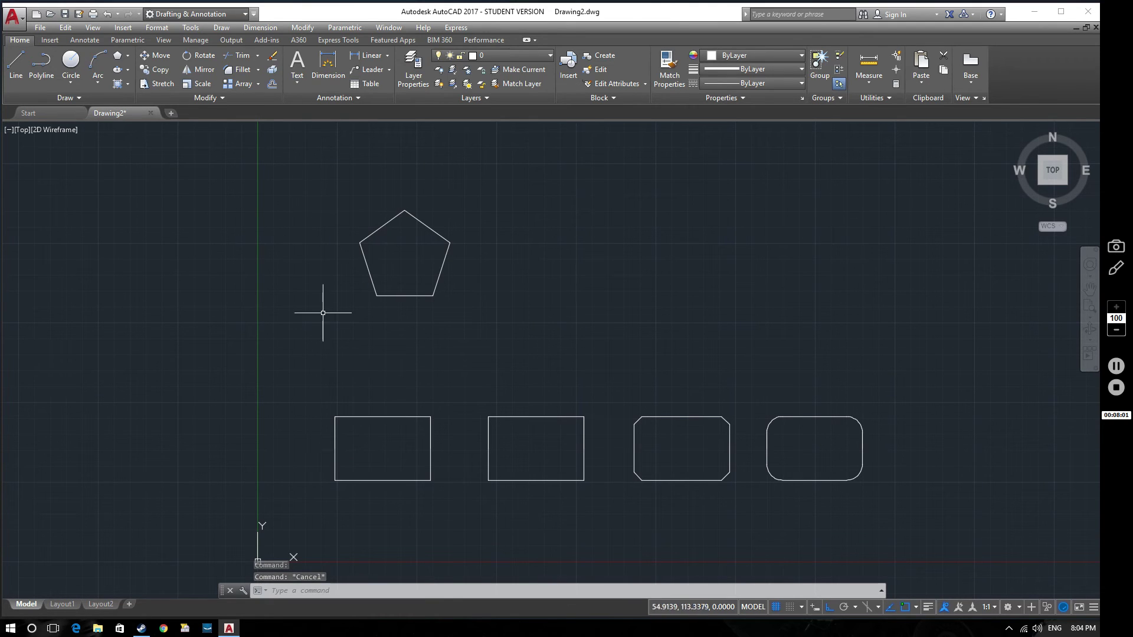
left_click(128, 55)
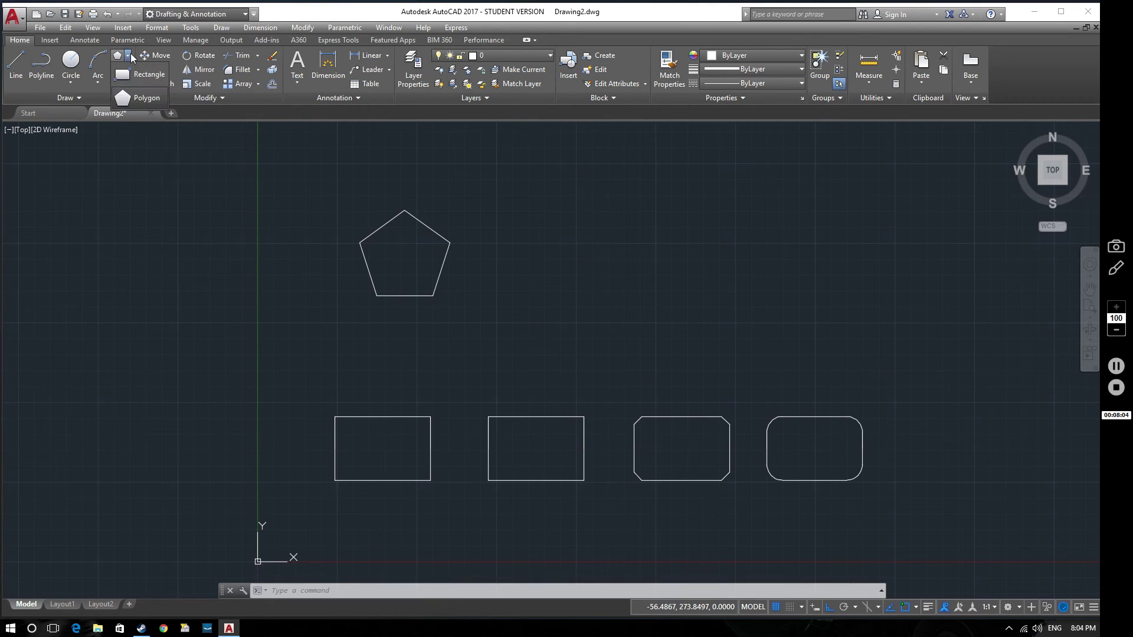
left_click(147, 102)
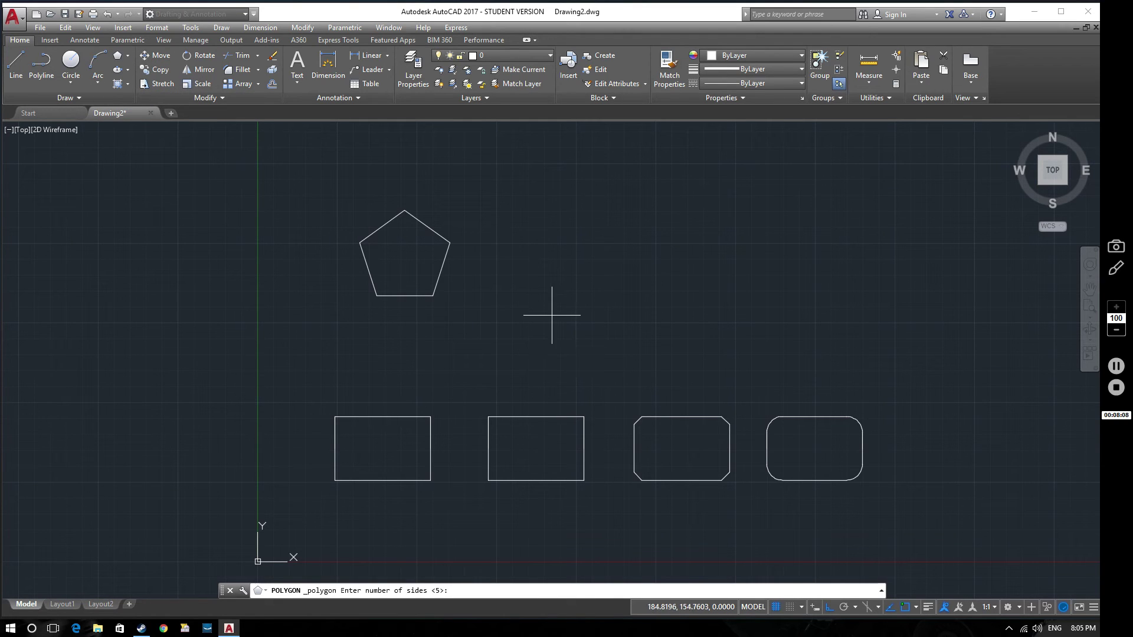
type("6")
key("Return")
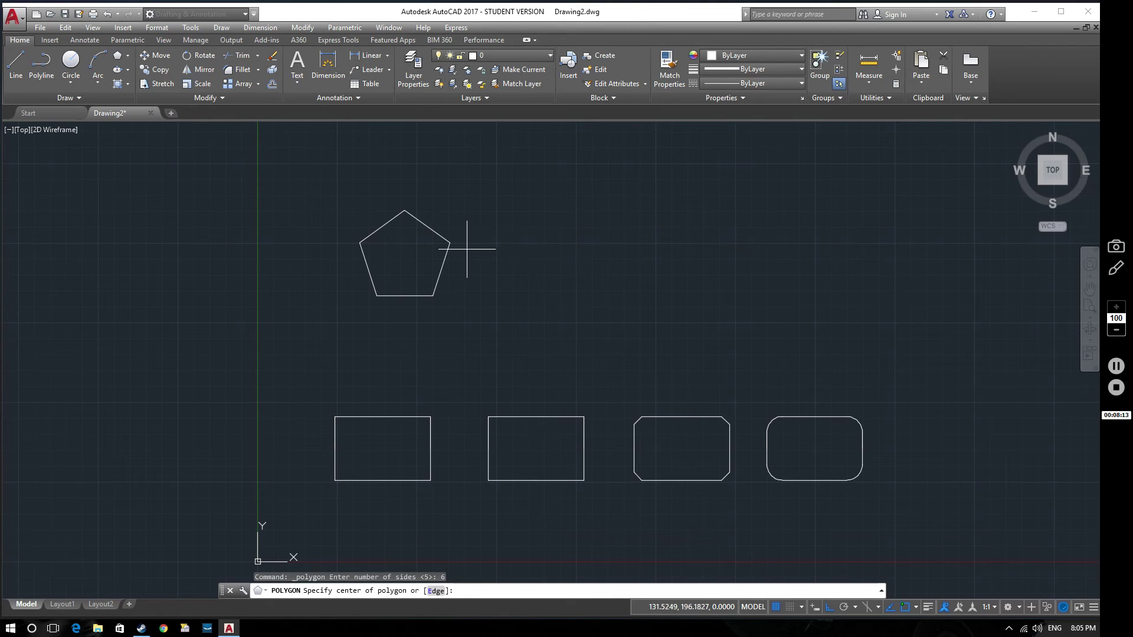
left_click(550, 249)
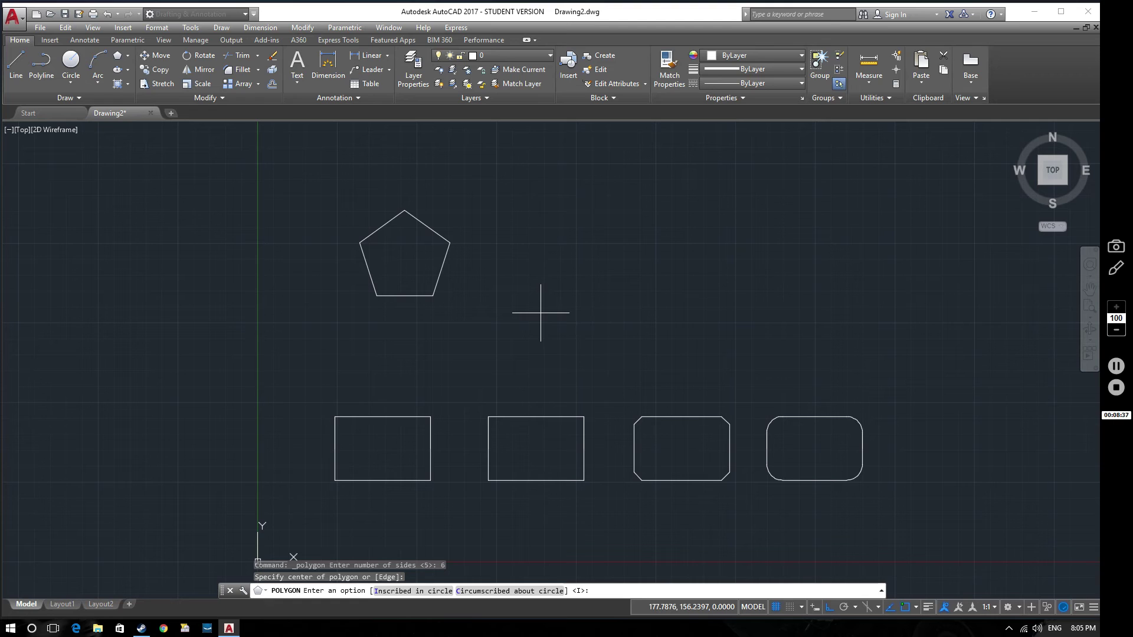
key("Escape")
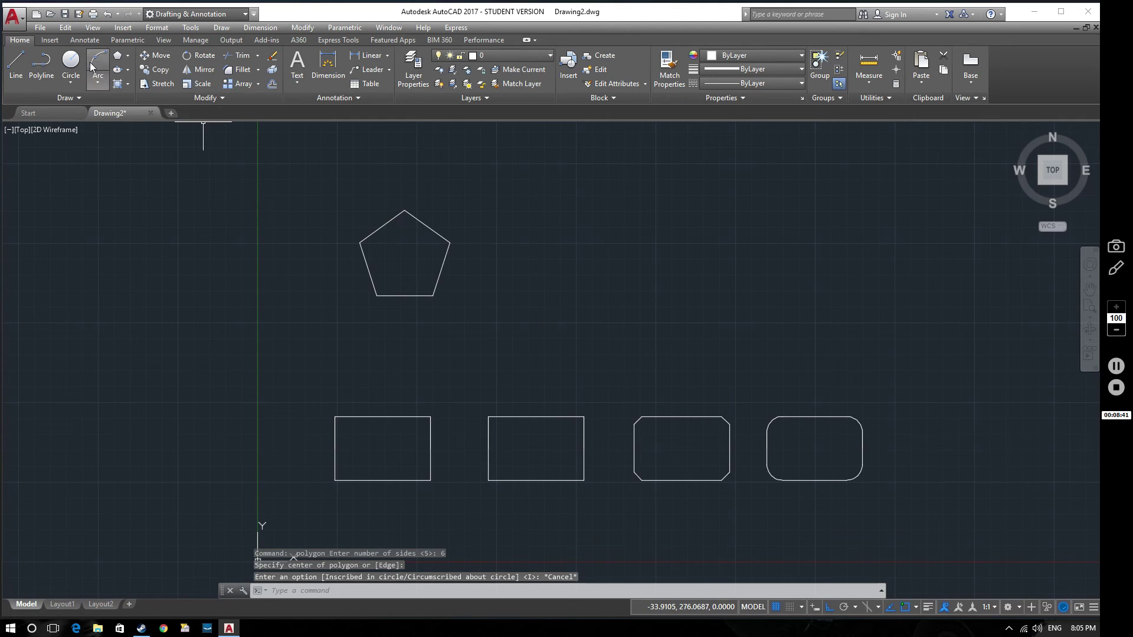
Step: Enable the Geometric Center object snap and draw a circle from the pentagon's geometric center out to its top vertex
left_click(71, 65)
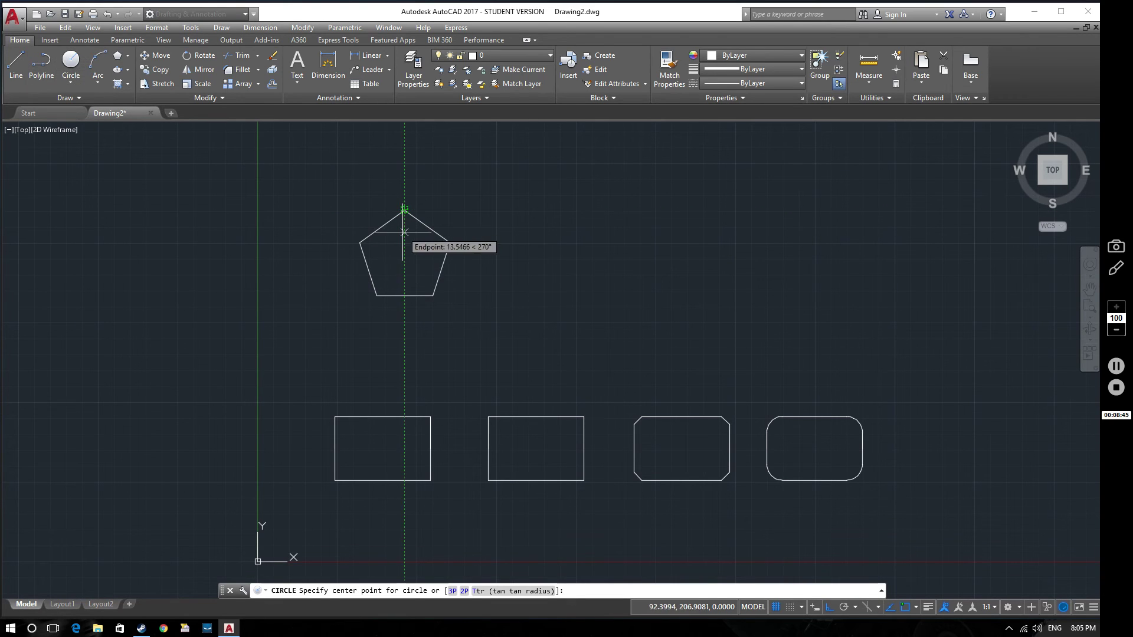
left_click(916, 608)
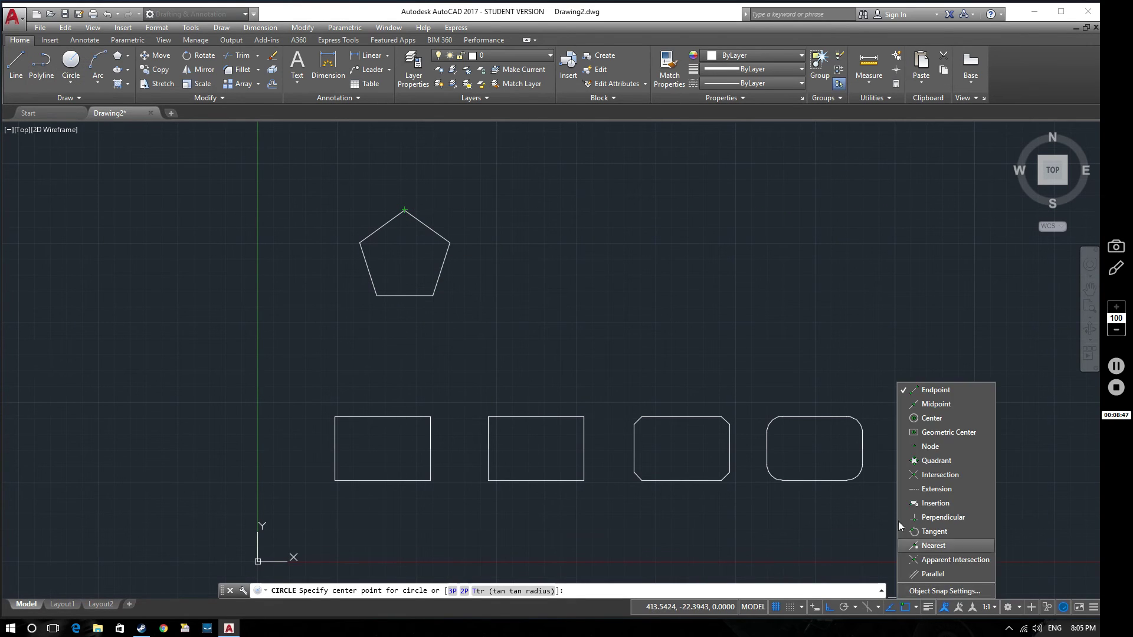
left_click(939, 433)
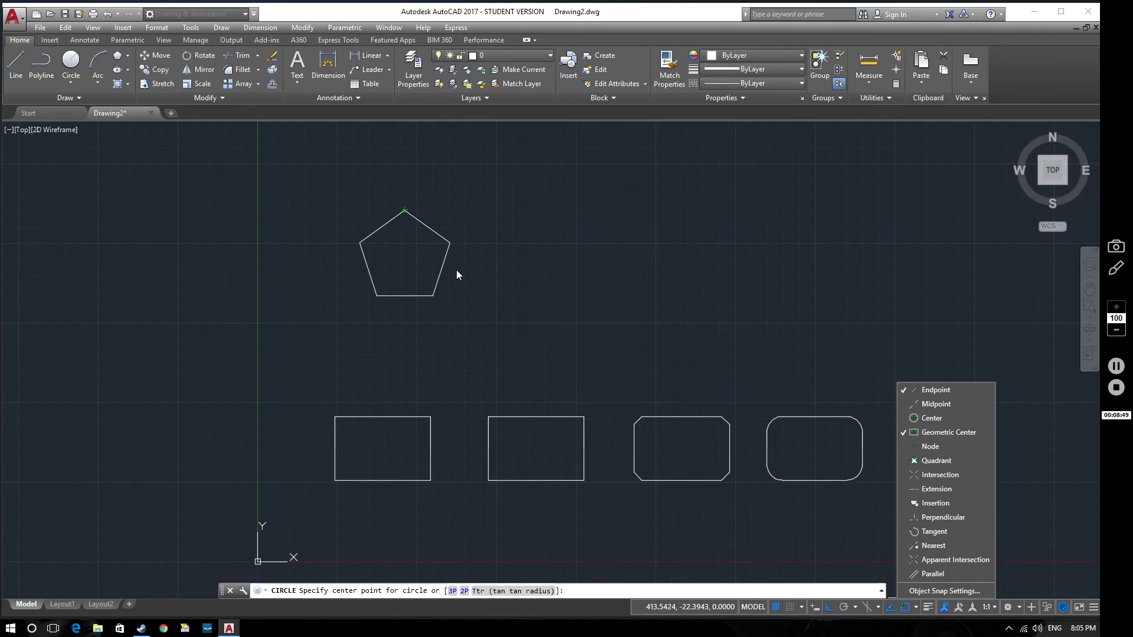
left_click(823, 378)
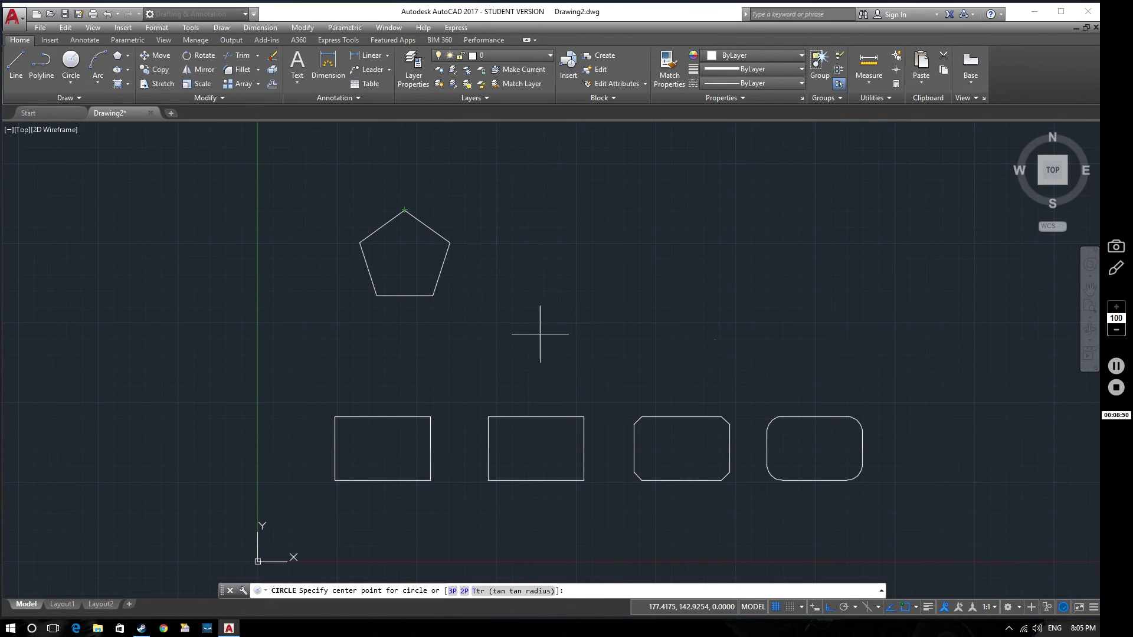
left_click(404, 257)
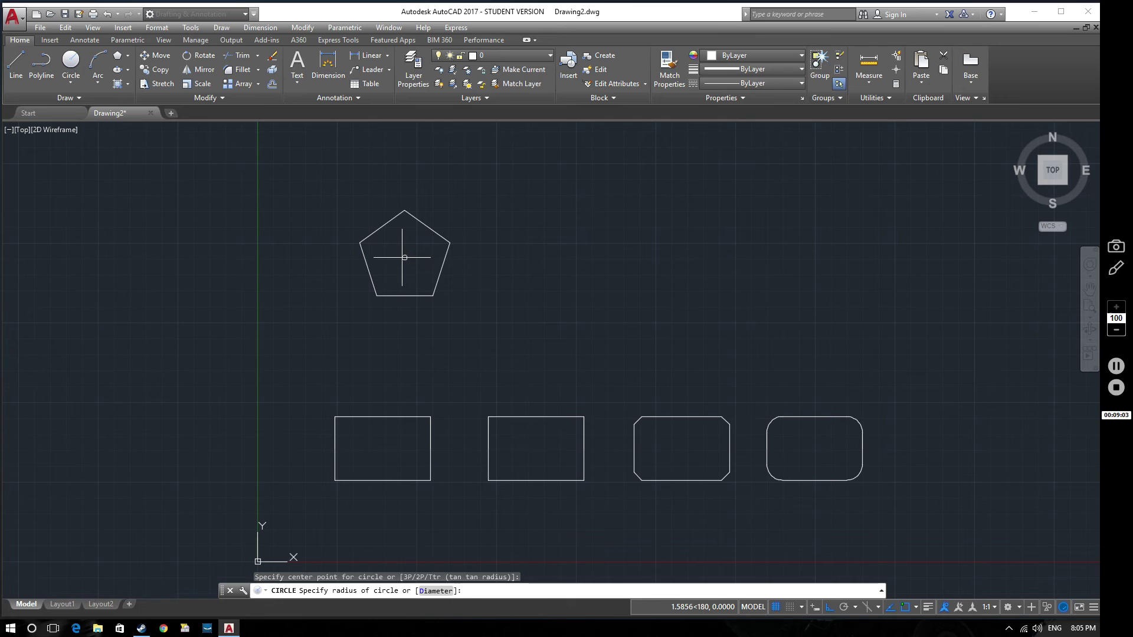
left_click(404, 209)
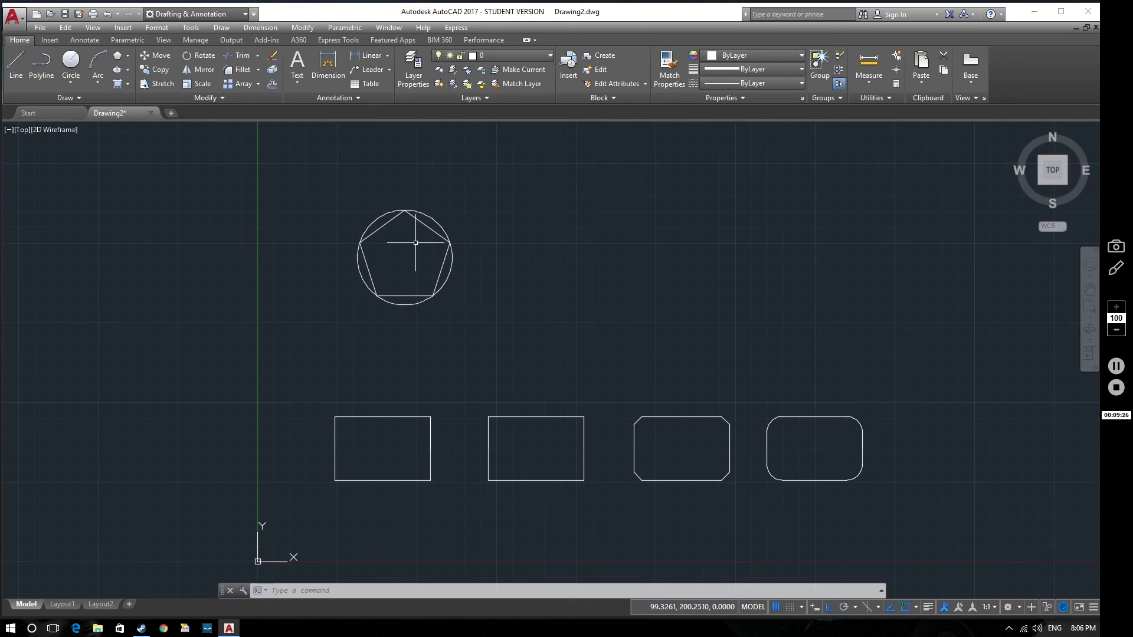
Step: Enable the Midpoint object snap and draw a circle from the pentagon's geometric center to the midpoint of its bottom edge
left_click(71, 61)
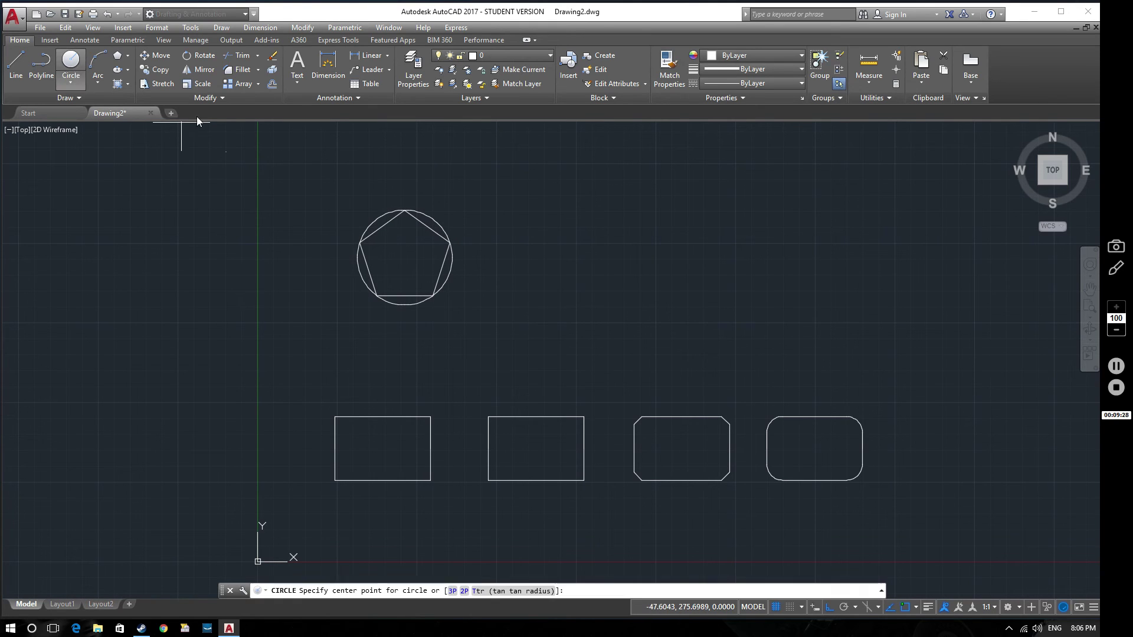
left_click(404, 257)
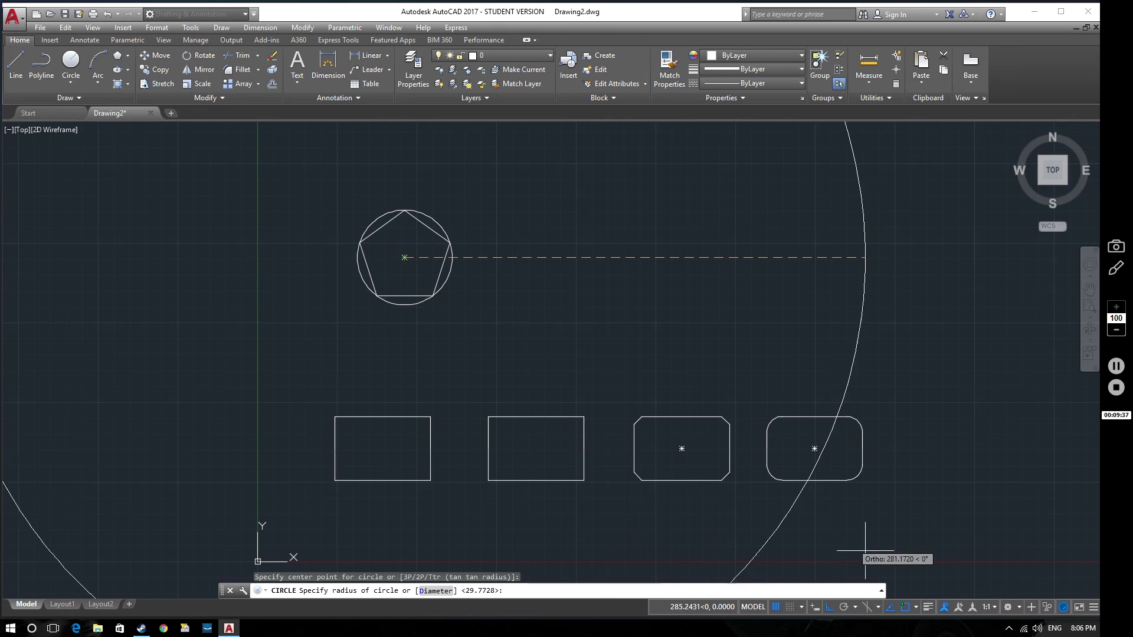
left_click(916, 608)
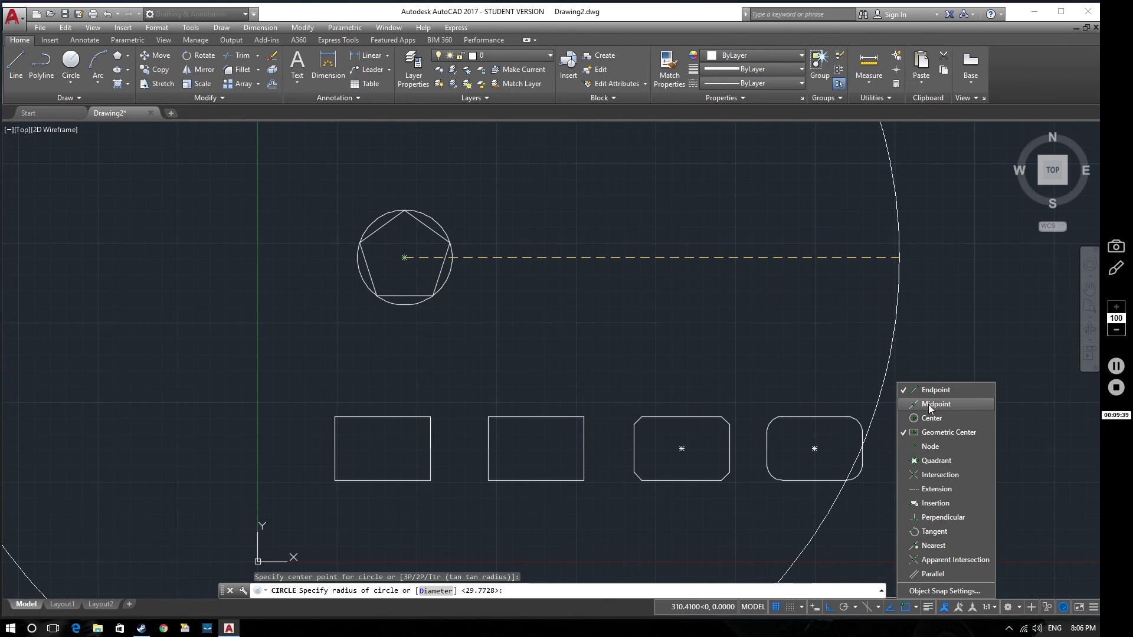
left_click(511, 288)
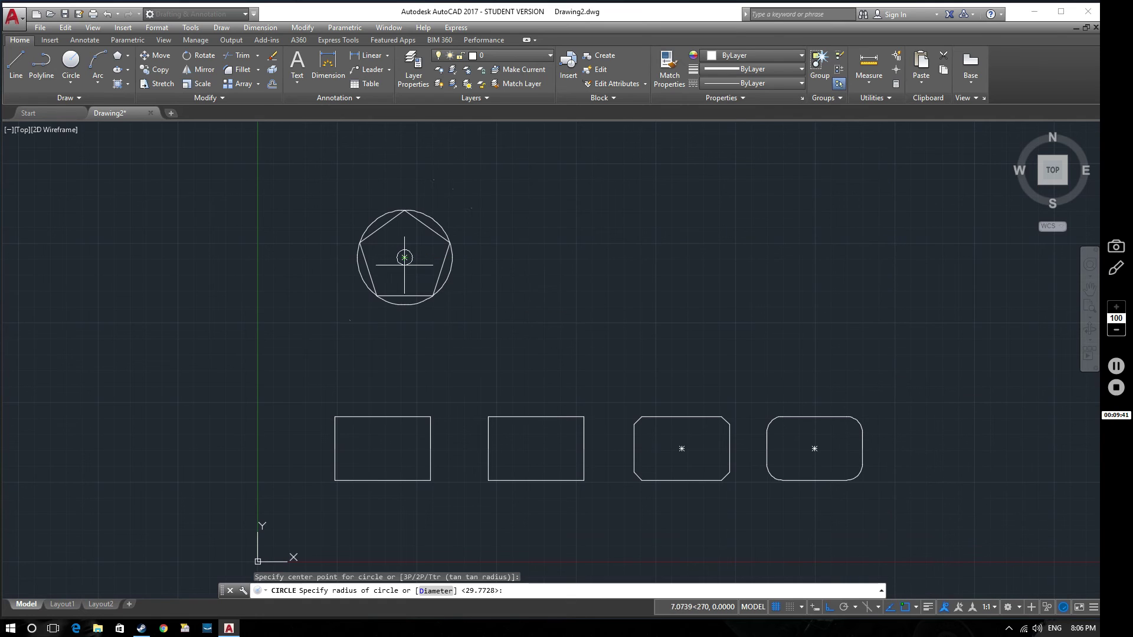
left_click(404, 297)
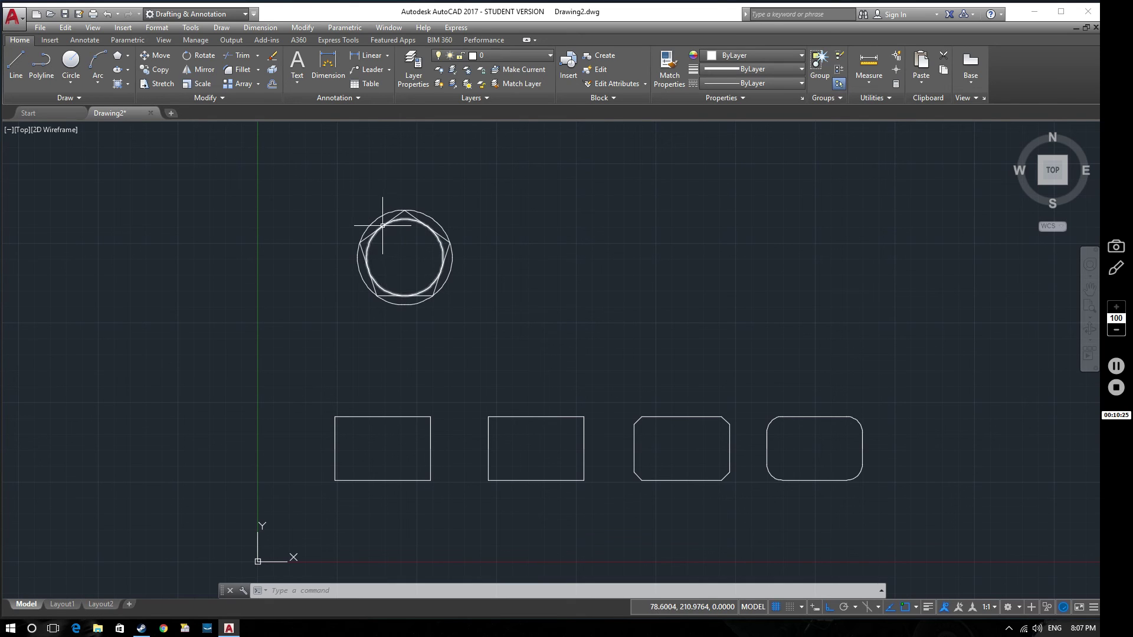
mouse_move(383, 225)
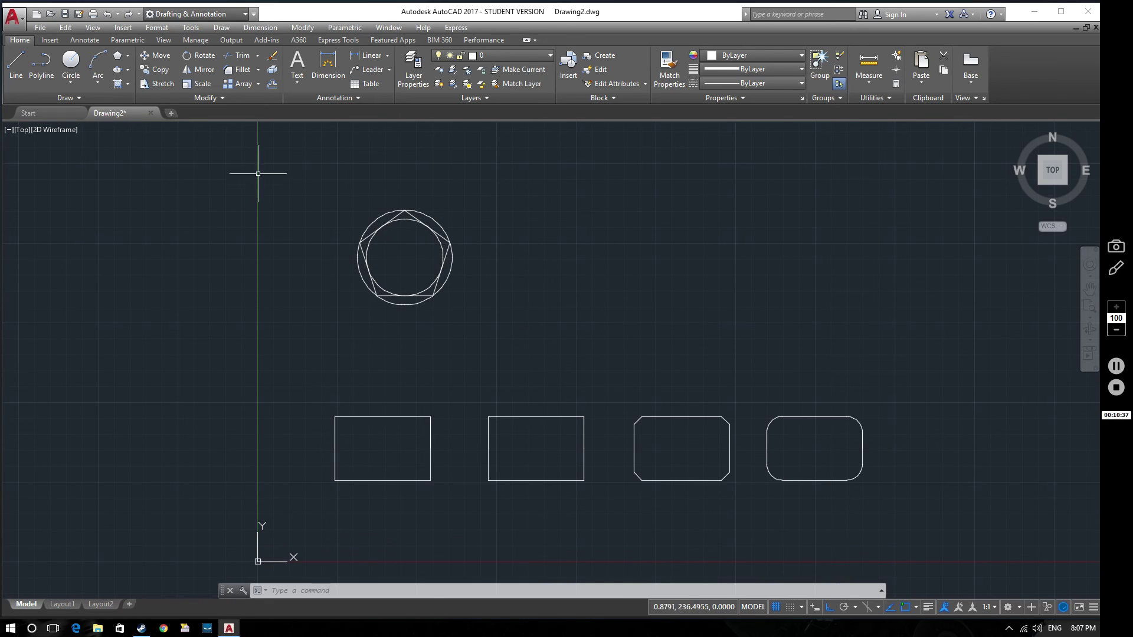
Step: Draw a six-sided polygon right of the pentagon using the Inscribed in circle option with radius 30
left_click(118, 56)
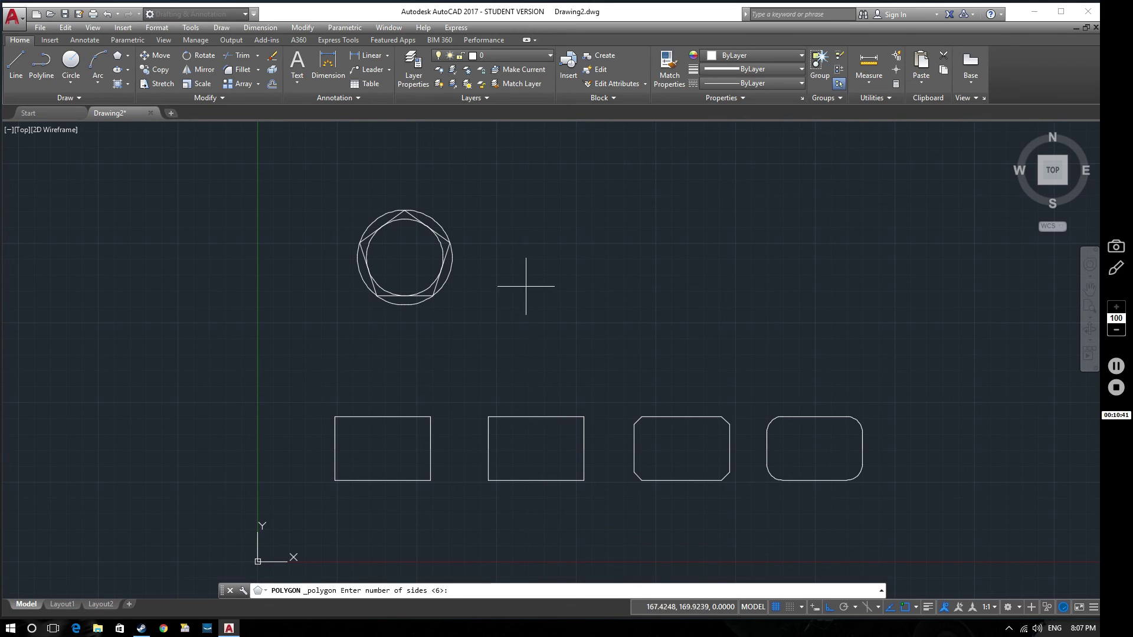
key("Return")
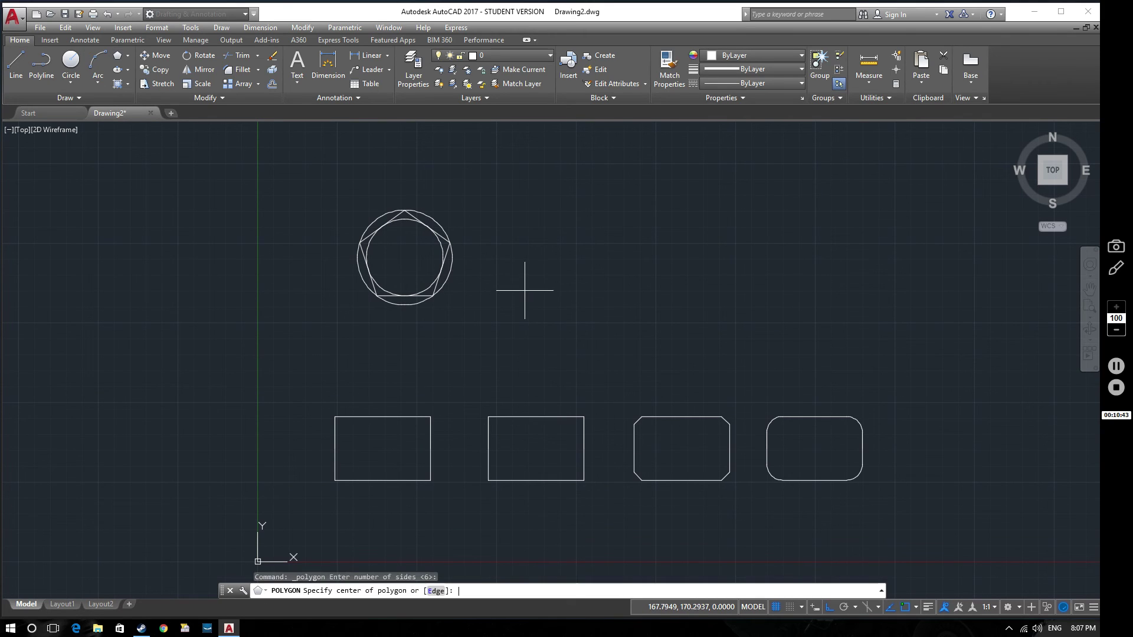
left_click(534, 254)
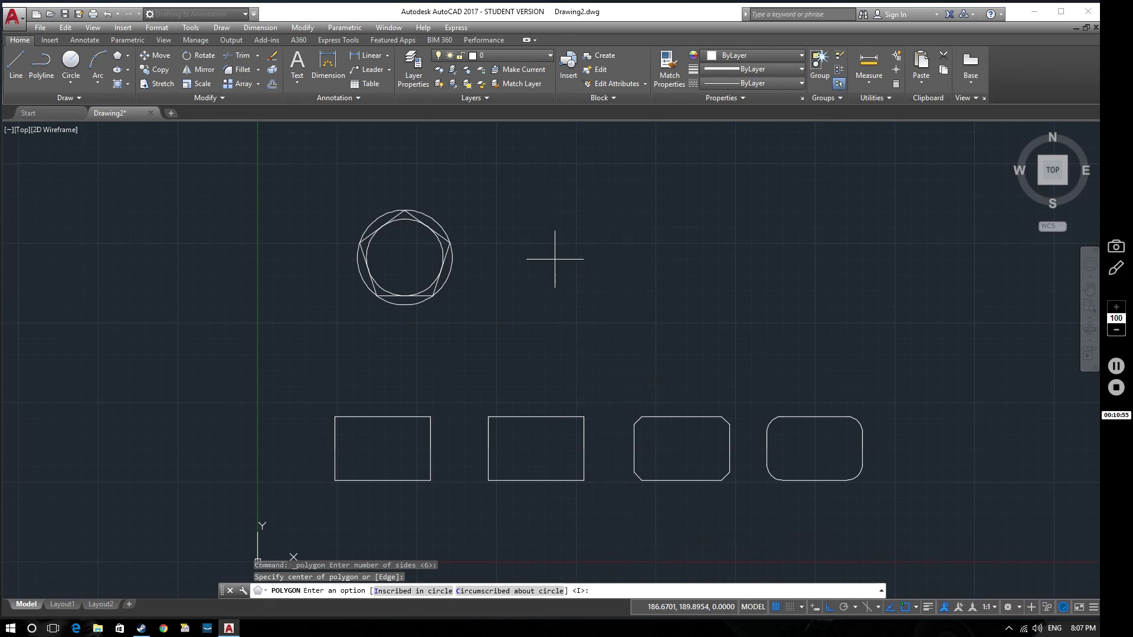
key("Return")
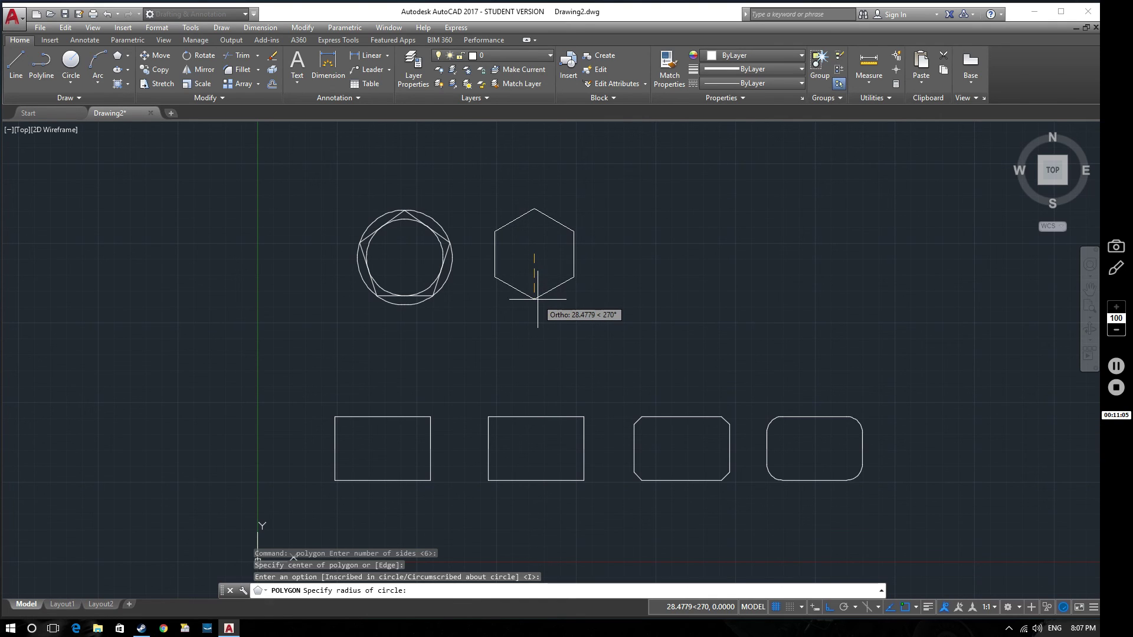
type("30")
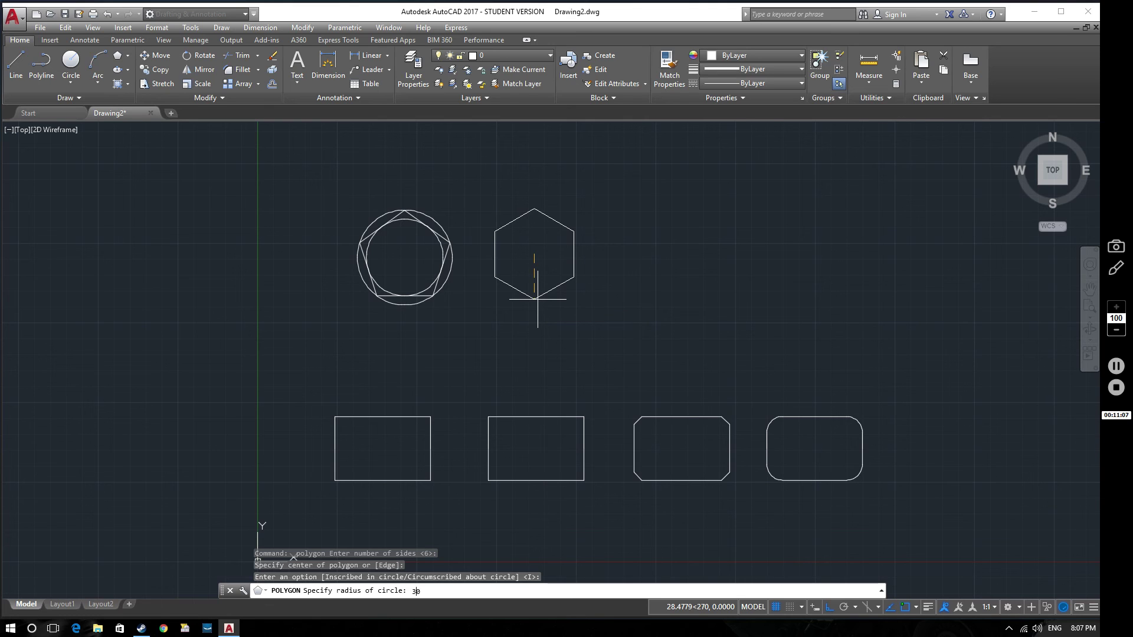
key("Return")
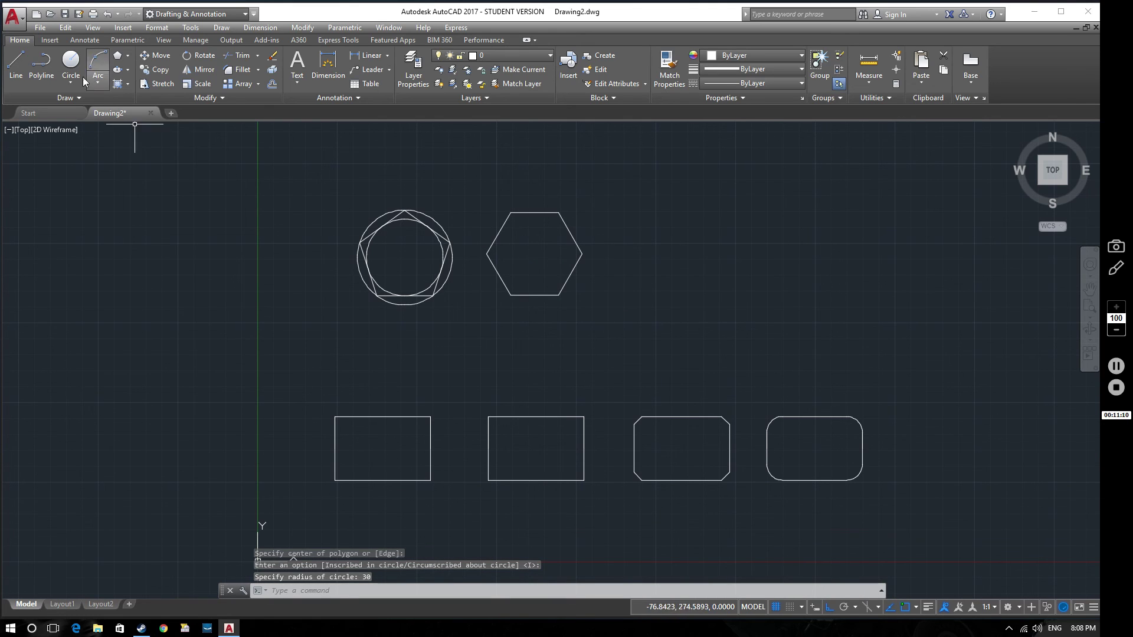
Step: Measure the distance from the inscribed hexagon's geometric center to its right vertex, with Ortho turned off
left_click(874, 65)
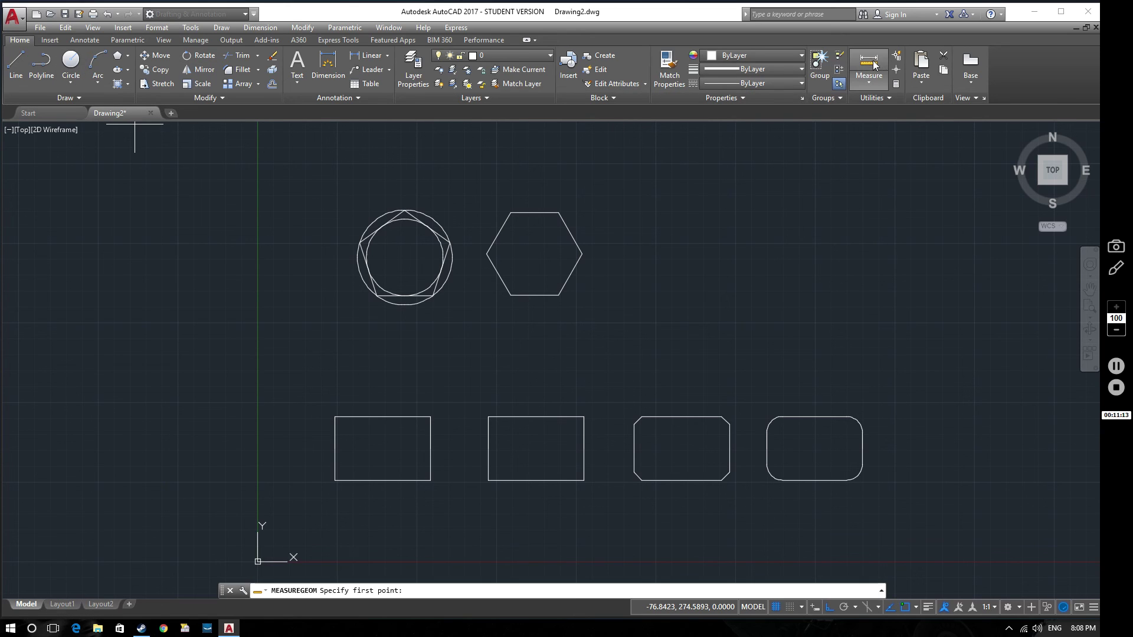
left_click(534, 254)
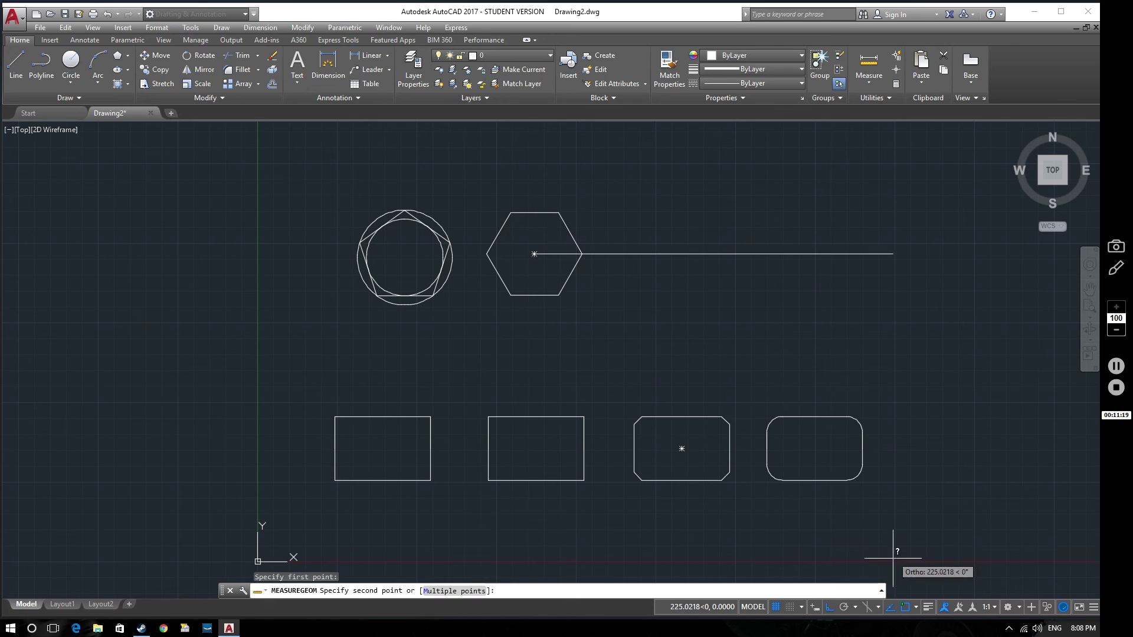
left_click(830, 607)
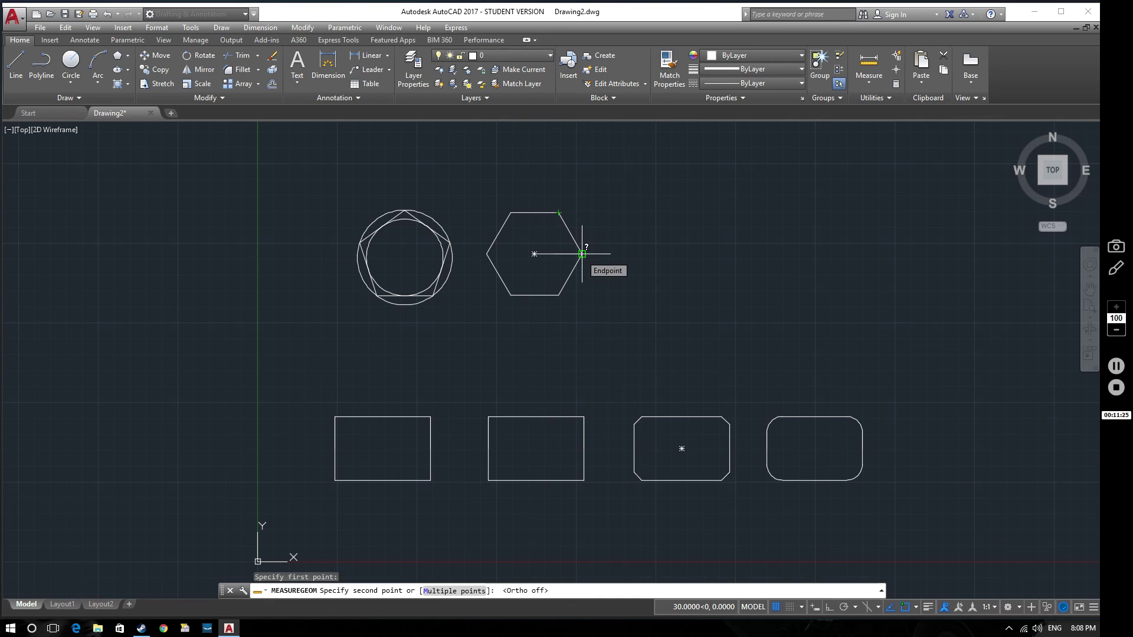
left_click(582, 253)
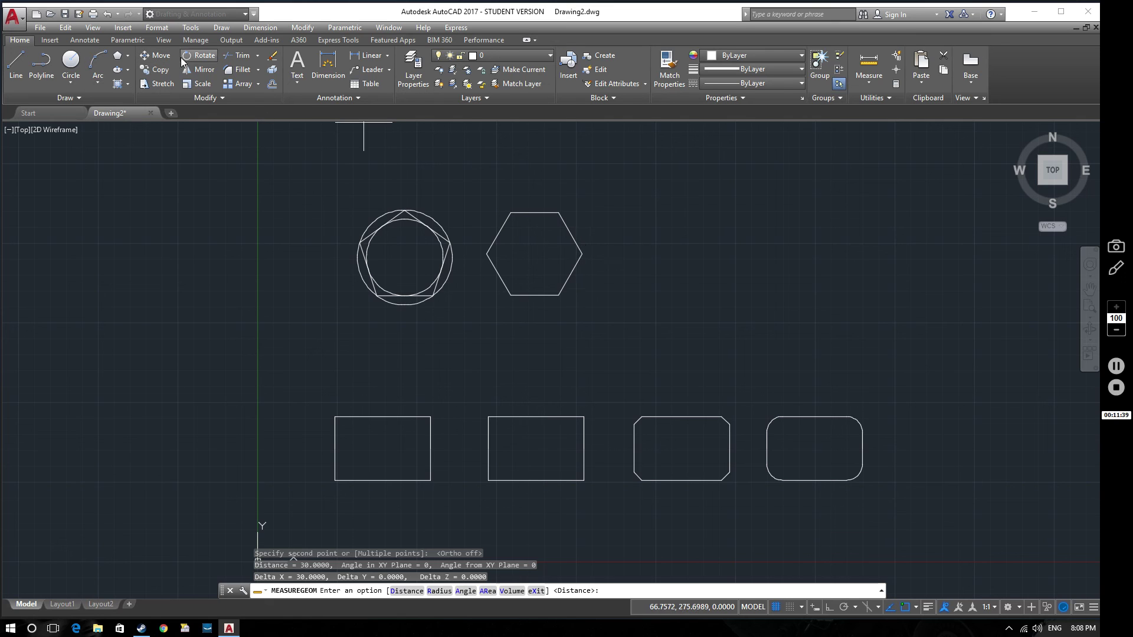
Step: Draw a second six-sided polygon right of the first hexagon using the Circumscribed about circle option with radius 30
left_click(117, 58)
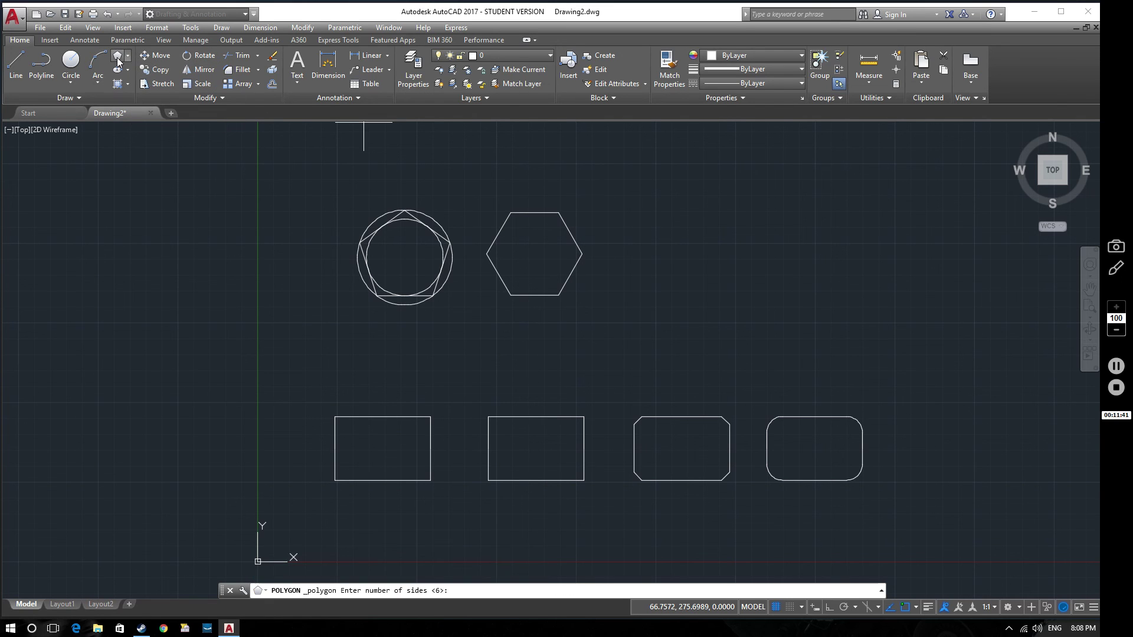
key("Return")
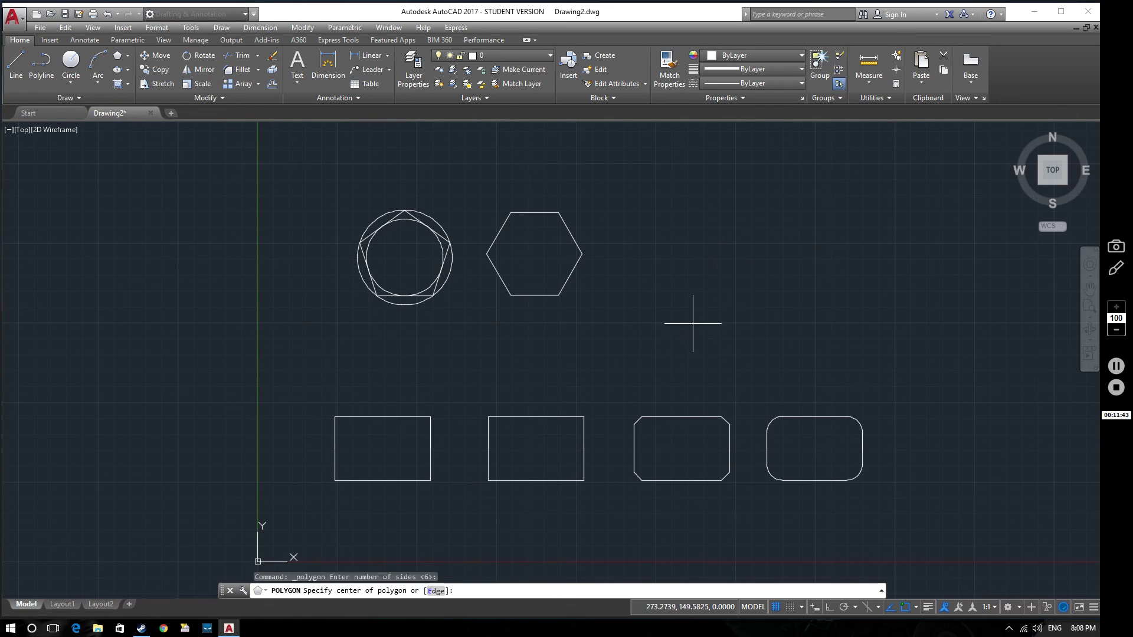
left_click(662, 253)
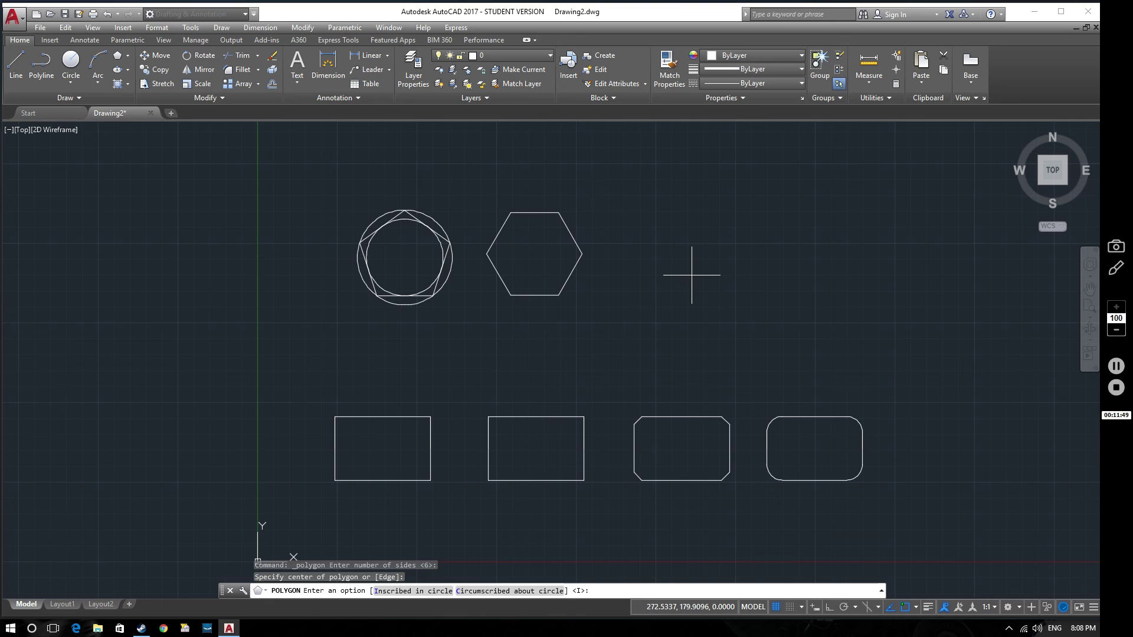
key("Return")
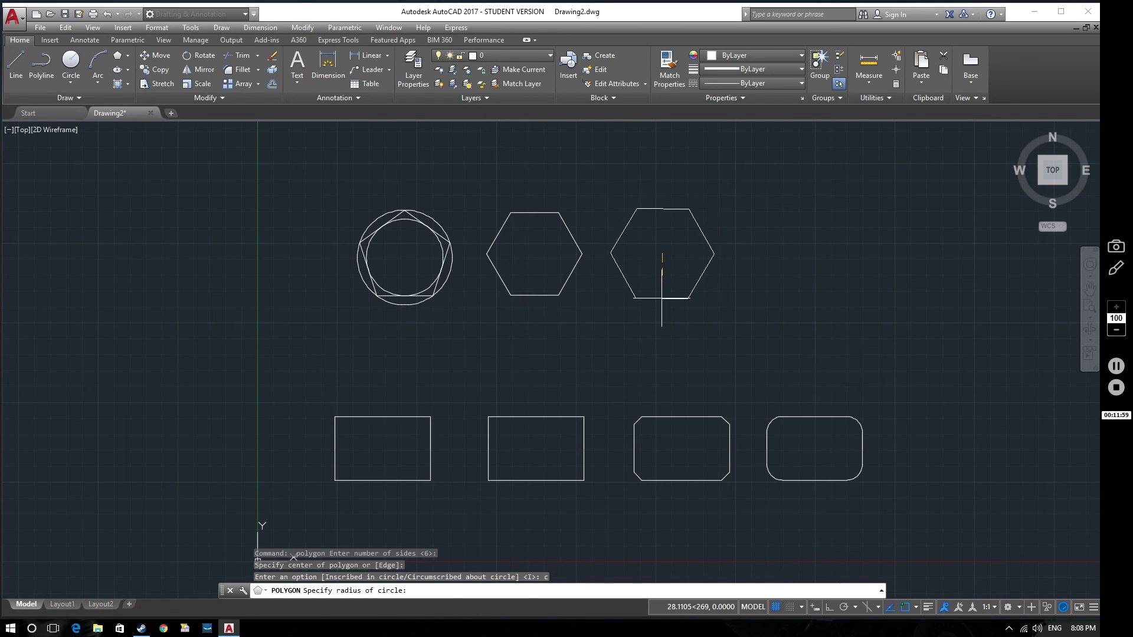
type("30")
key("Return")
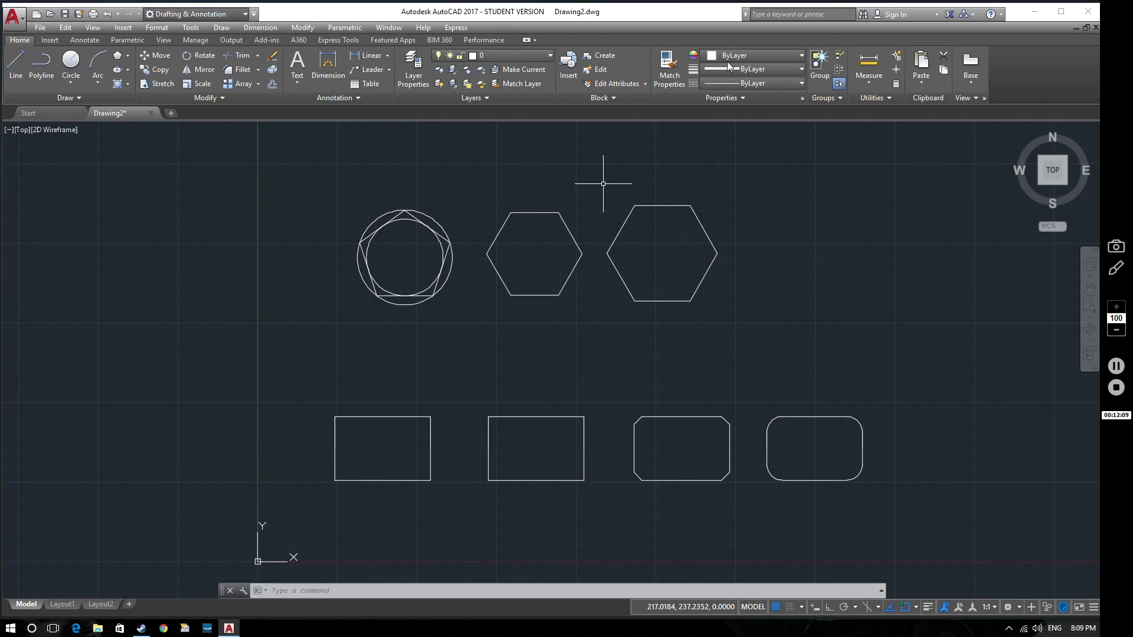
Step: Measure the distance from the larger hexagon's geometric center to the midpoint of its top edge
left_click(868, 62)
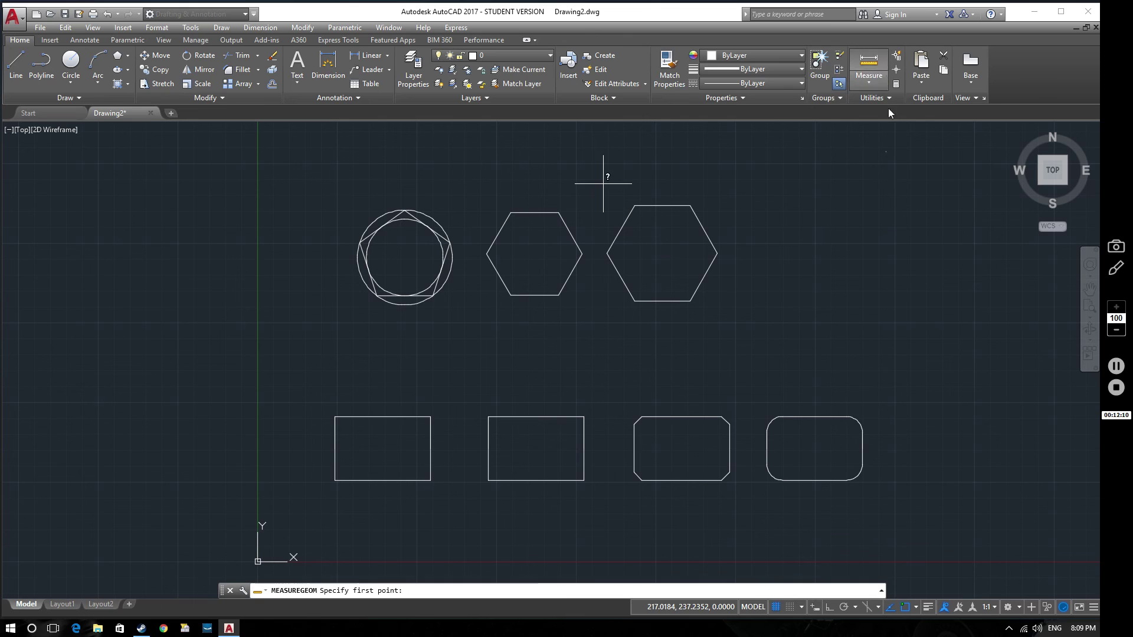
left_click(662, 254)
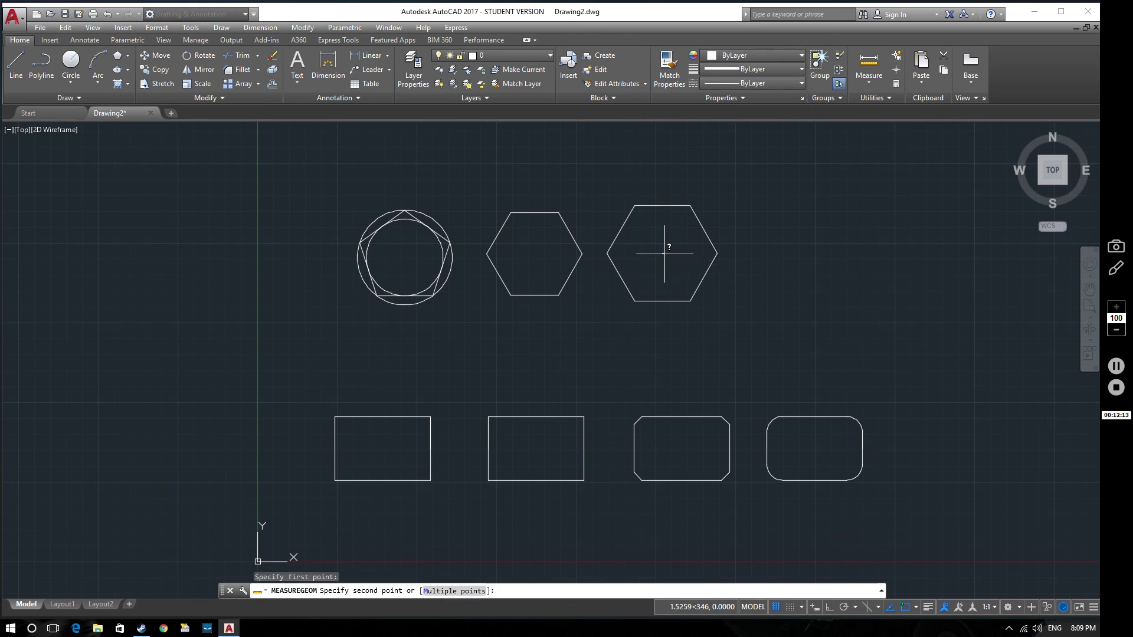
left_click(663, 206)
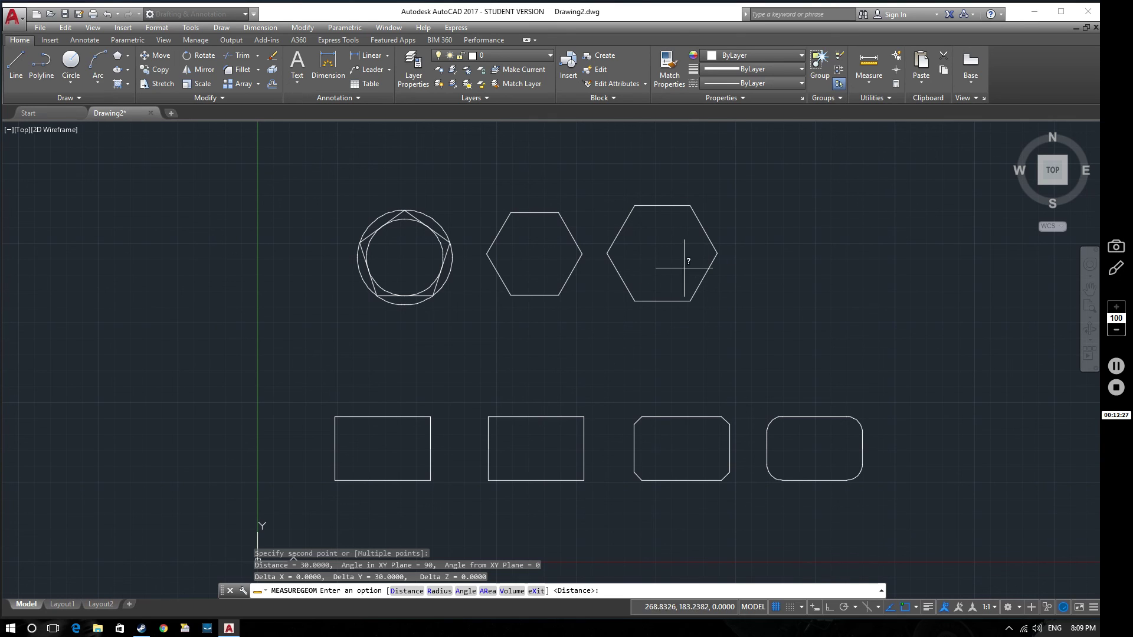
Step: Draw a circle from the smaller hexagon's geometric center out to its right vertex
left_click(71, 62)
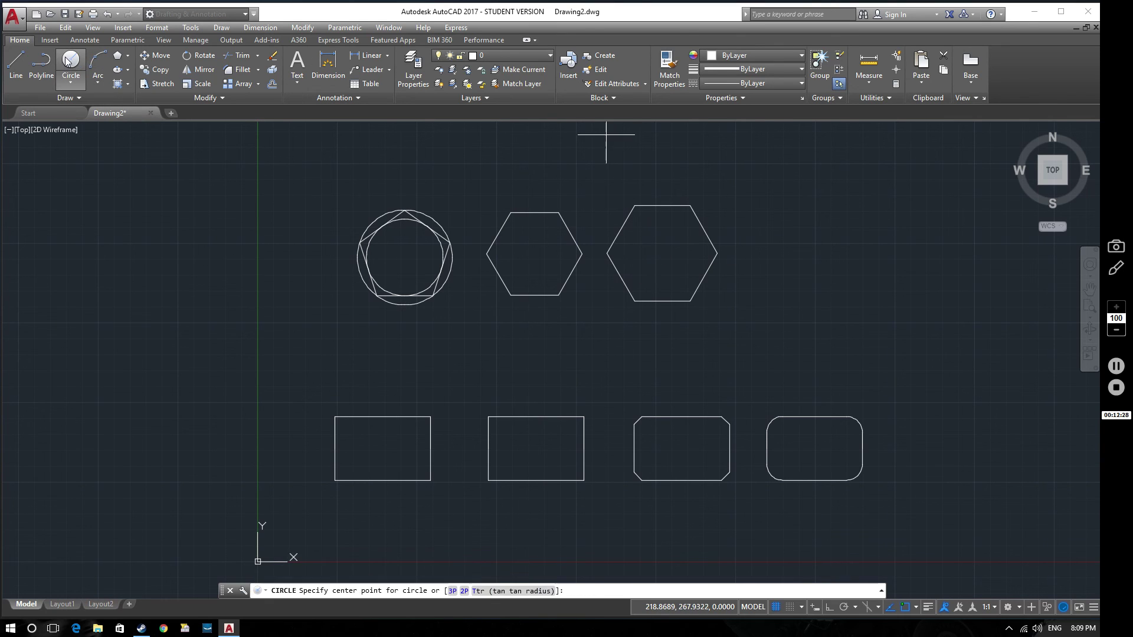
left_click(534, 254)
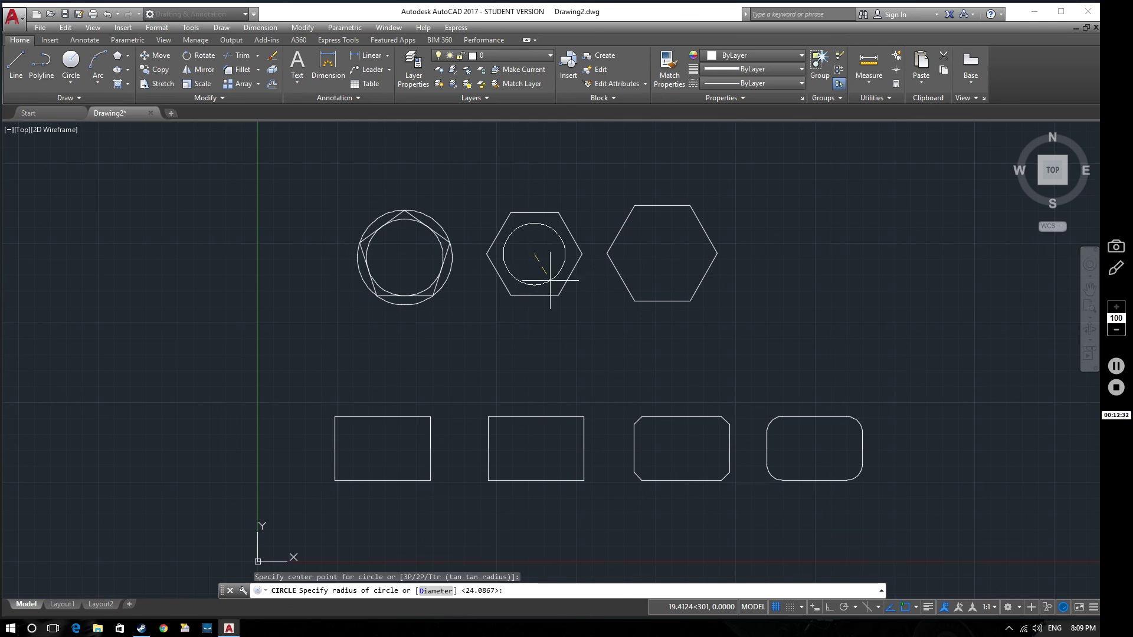
left_click(582, 253)
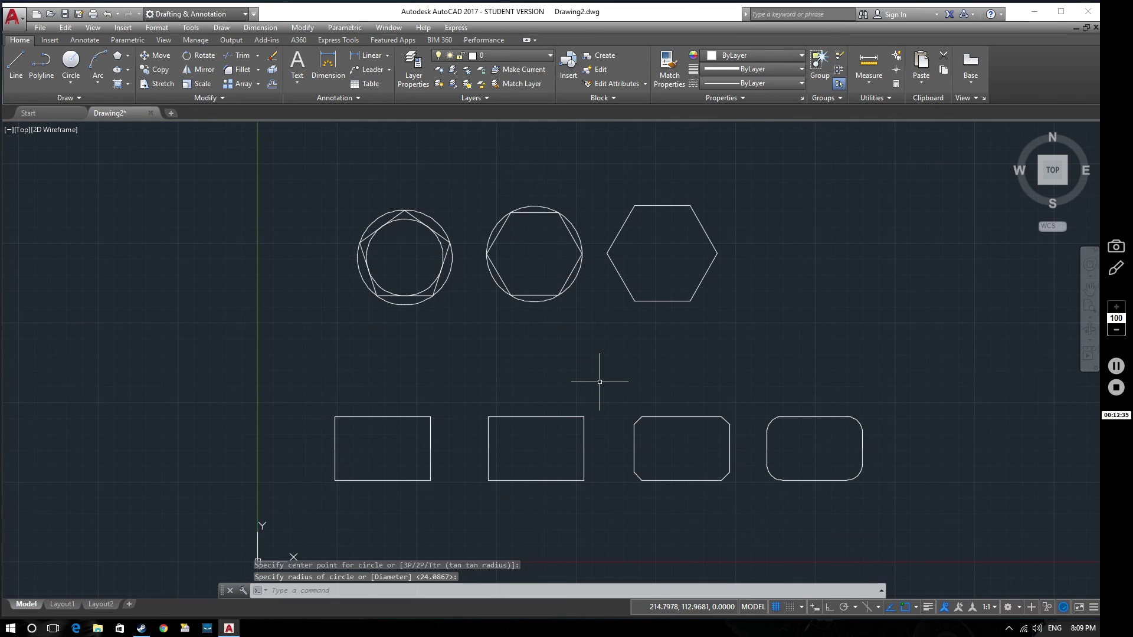
Step: Move the circle around the smaller hexagon from that hexagon's center to the larger hexagon's geometric center
left_click(584, 292)
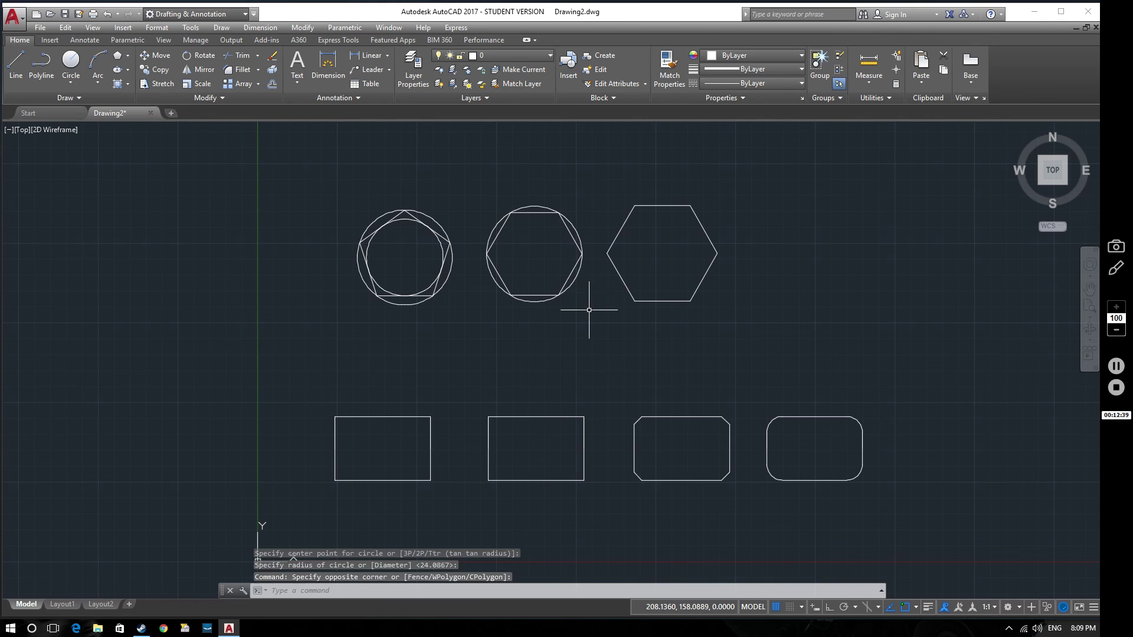
left_click(575, 274)
type("m")
key("Return")
left_click(534, 254)
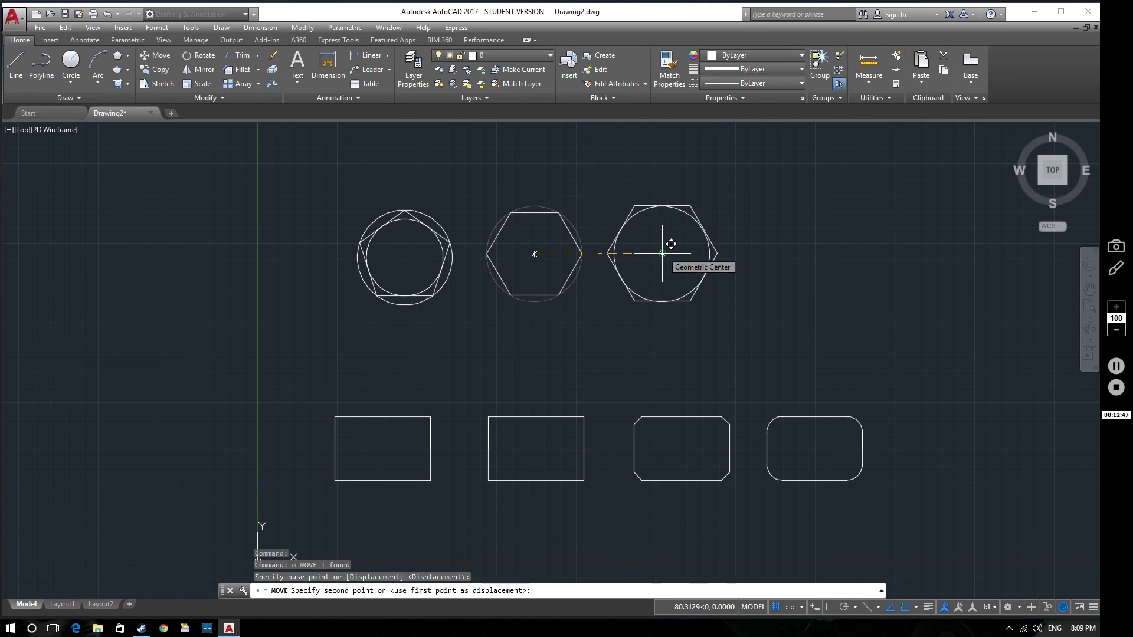
left_click(662, 253)
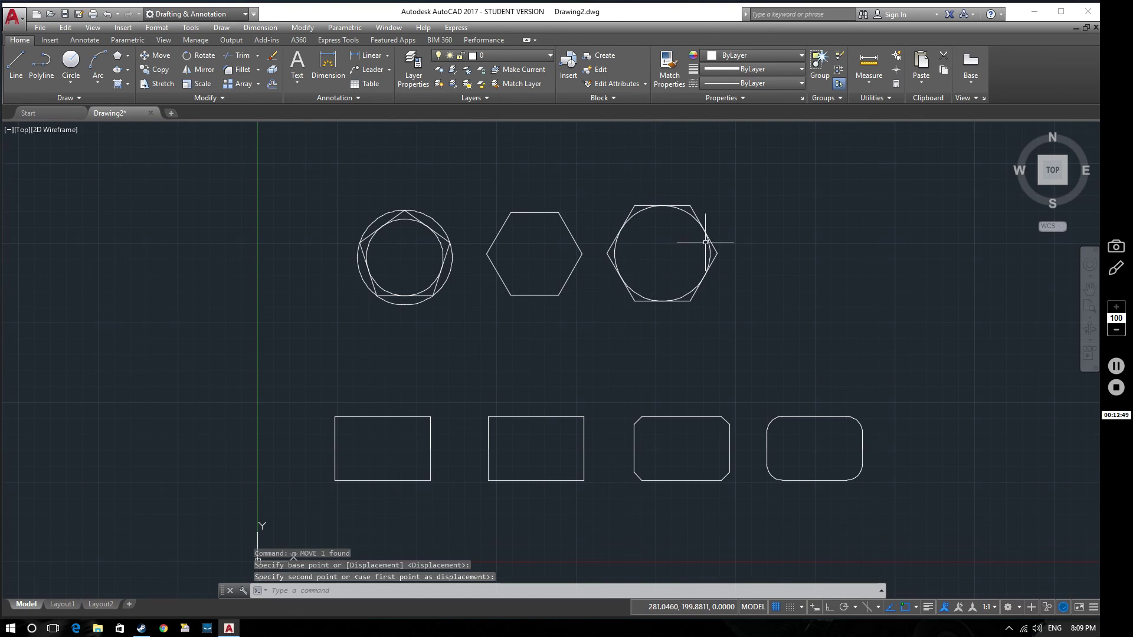